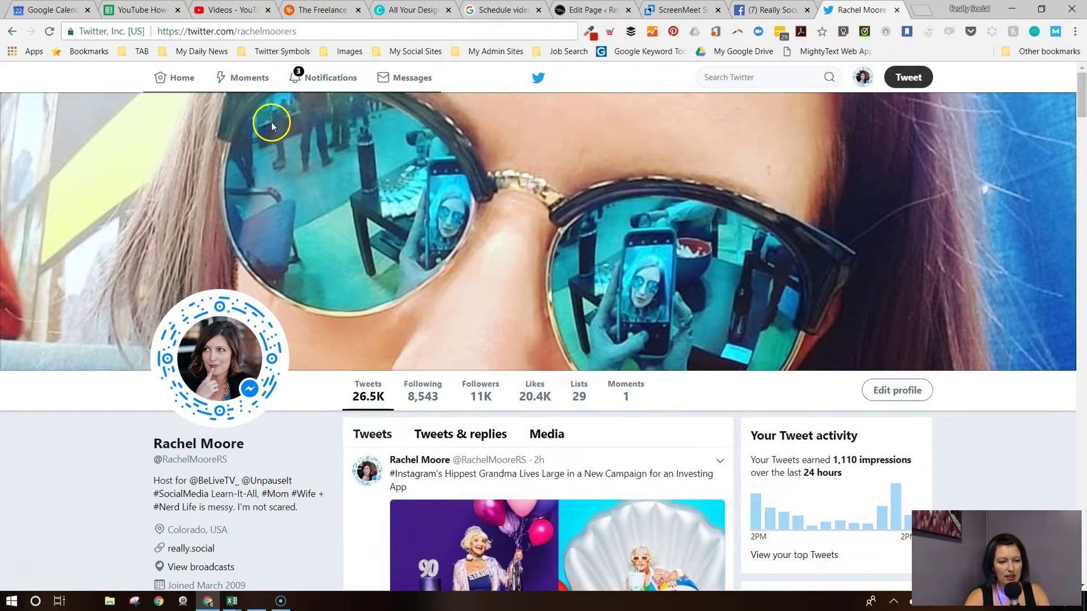
# - Write a new tweet about the YouTube video content, turning 'video' and 'YouTube' into hashtags
pyautogui.click(907, 80)
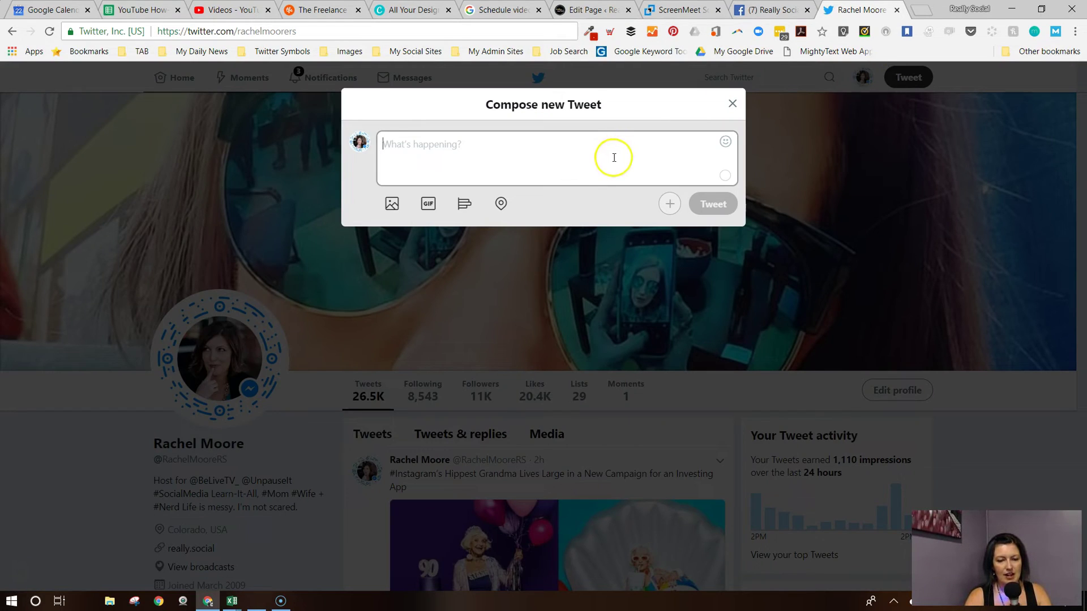
pyautogui.click(563, 152)
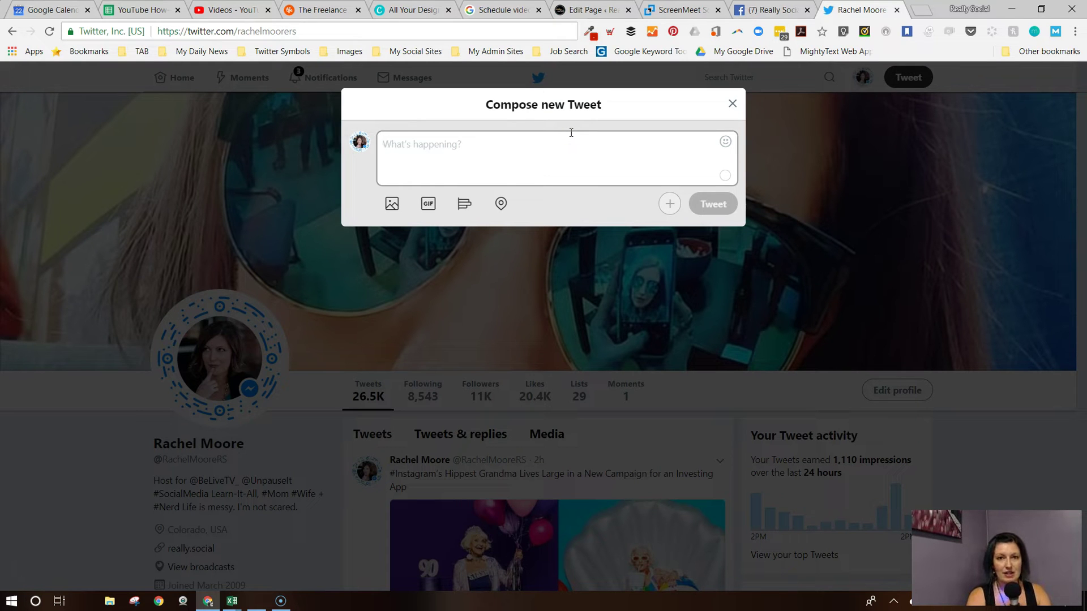
pyautogui.write('Today')
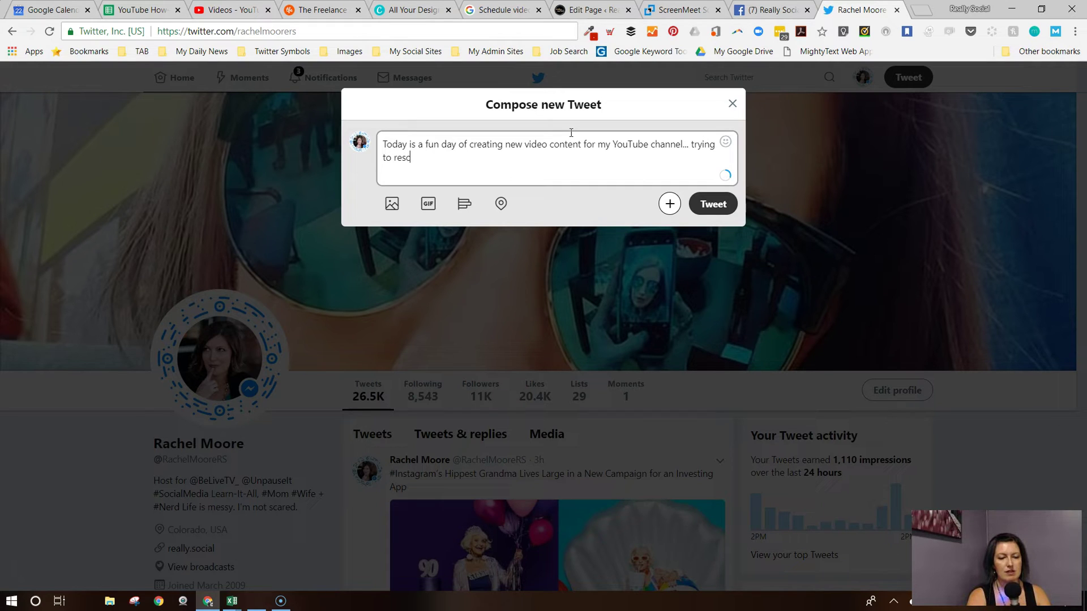
pyautogui.write('tate itate')
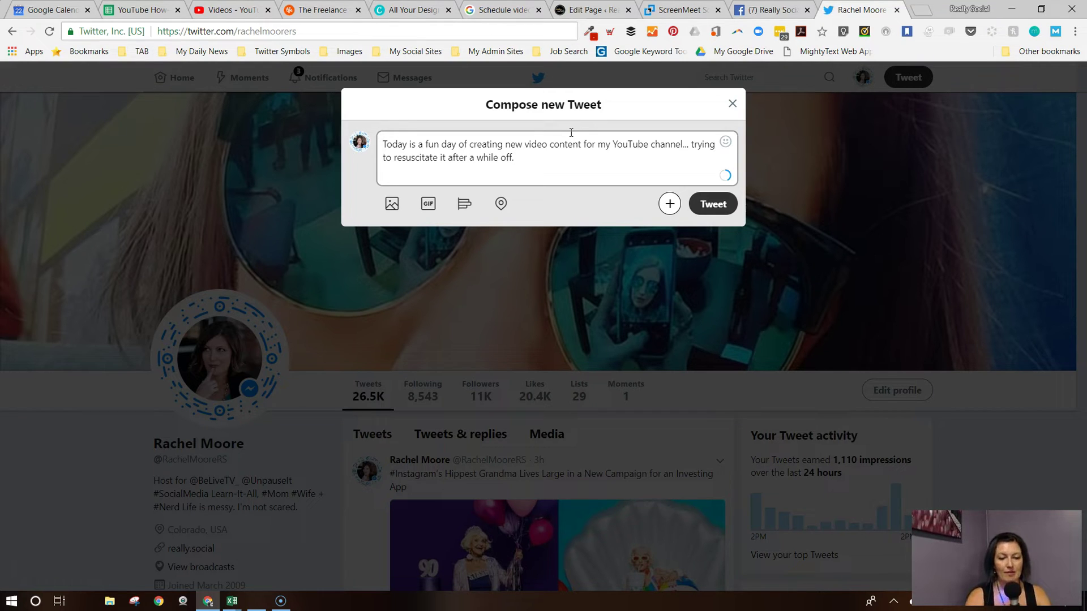
pyautogui.click(525, 145)
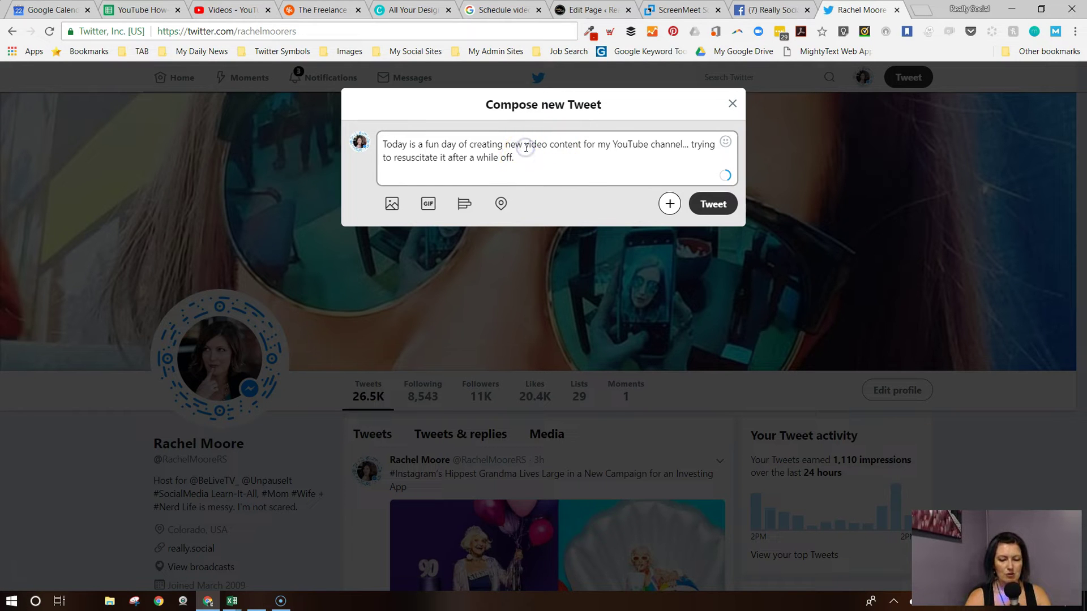
pyautogui.write('#')
pyautogui.click(619, 145)
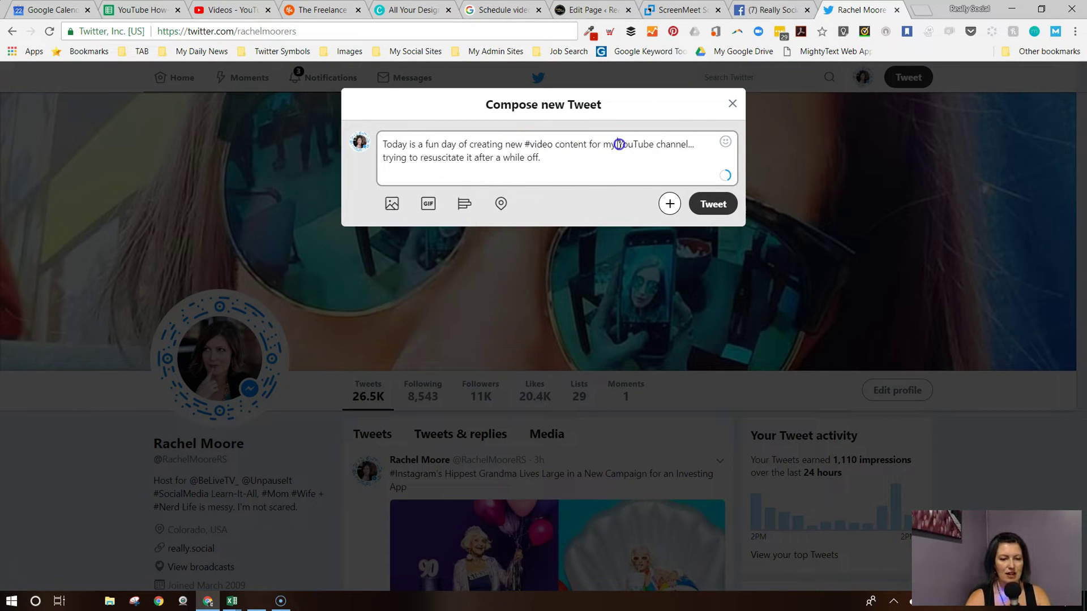
pyautogui.write('#')
pyautogui.click(529, 148)
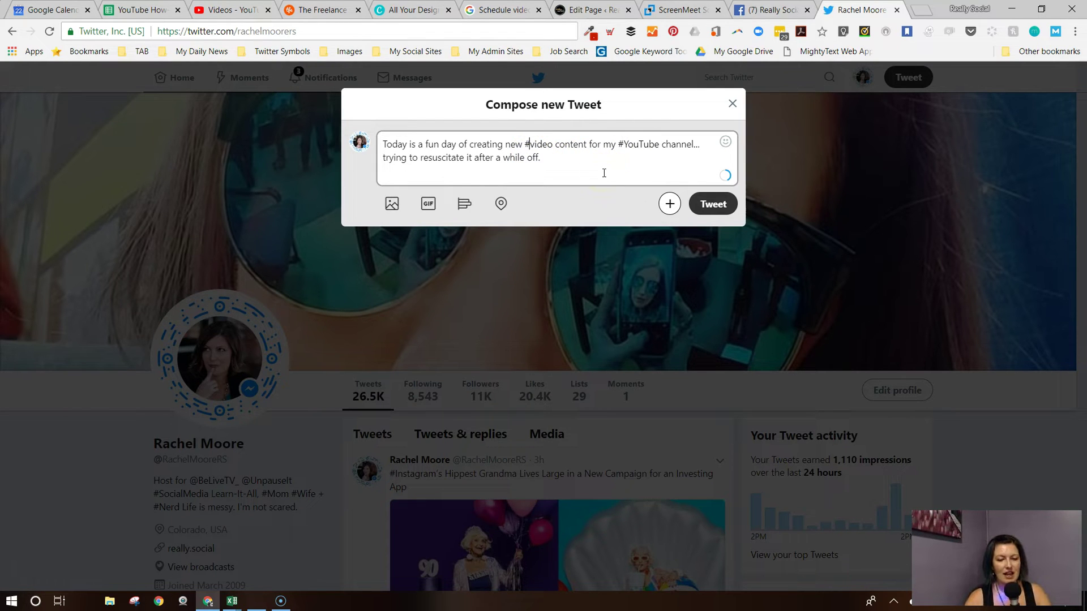
# - Attach the cartoon CPR GIF from a Tenor search for 'cpr'
pyautogui.click(427, 207)
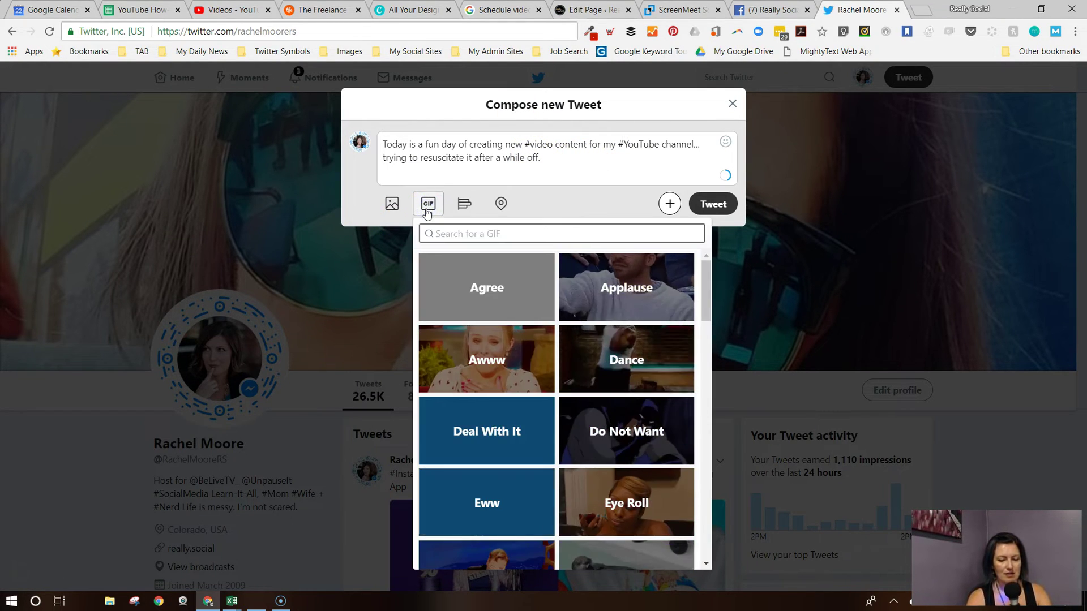
pyautogui.write('cpr')
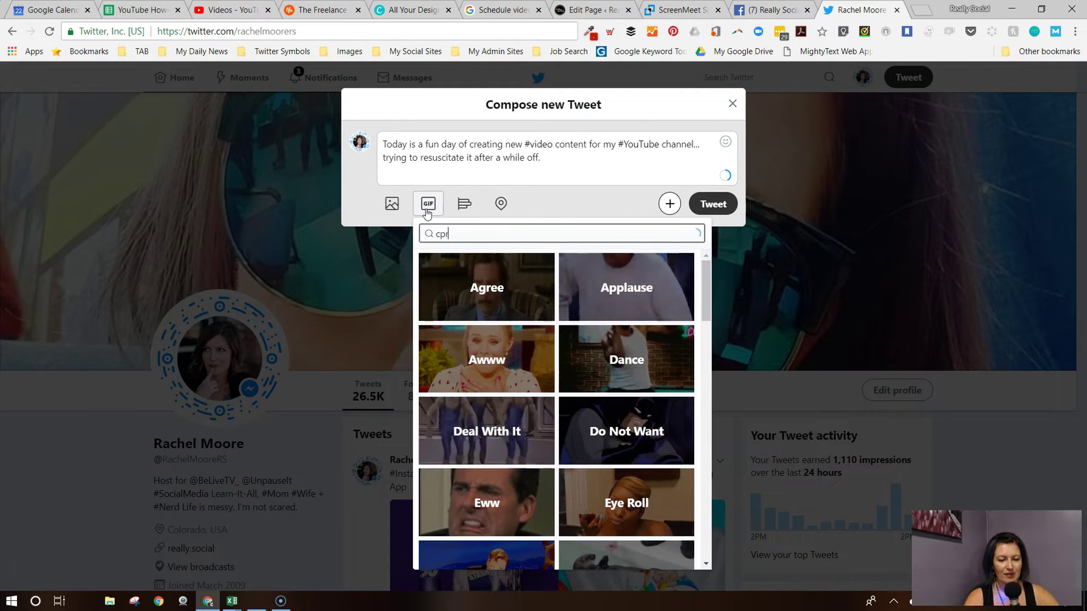
pyautogui.click(602, 296)
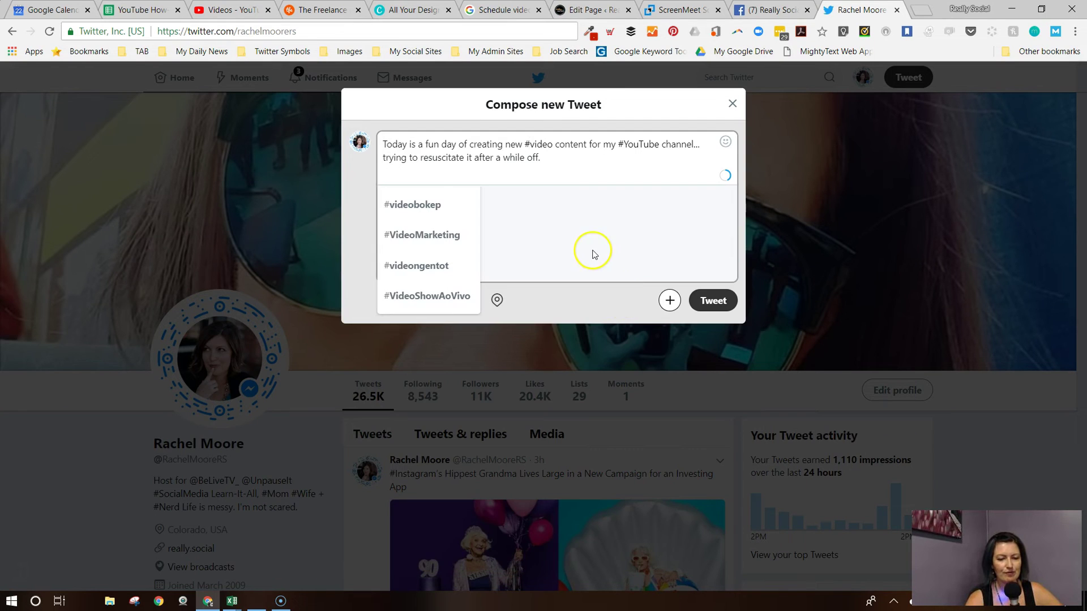
pyautogui.click(556, 144)
pyautogui.click(609, 258)
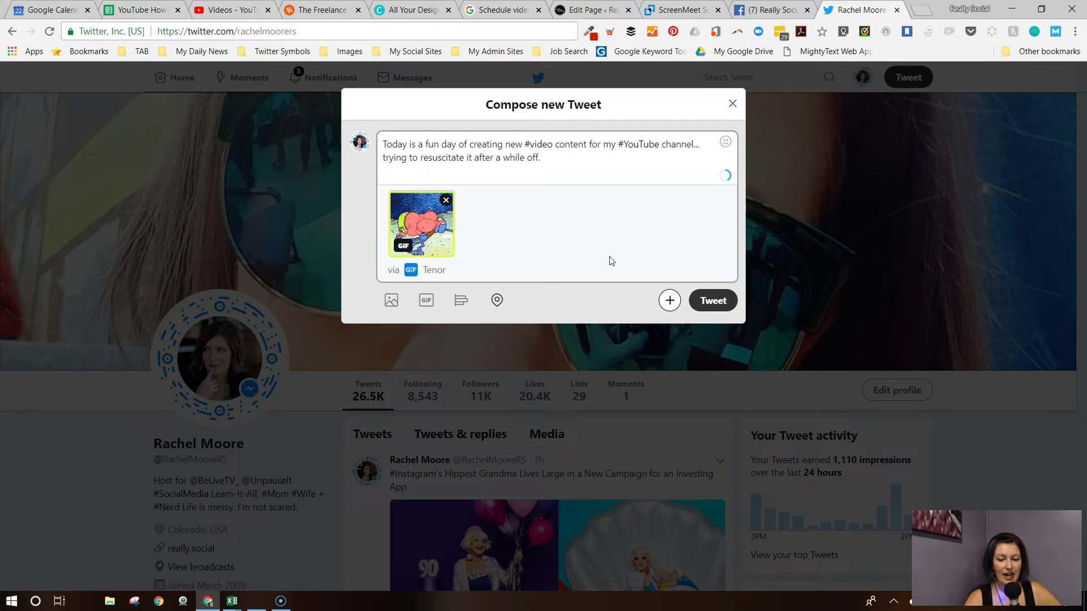
# - Add a second tweet starting 'Fortunately, in the world of #socialmedia,' and ending 'and discover.'
pyautogui.click(669, 303)
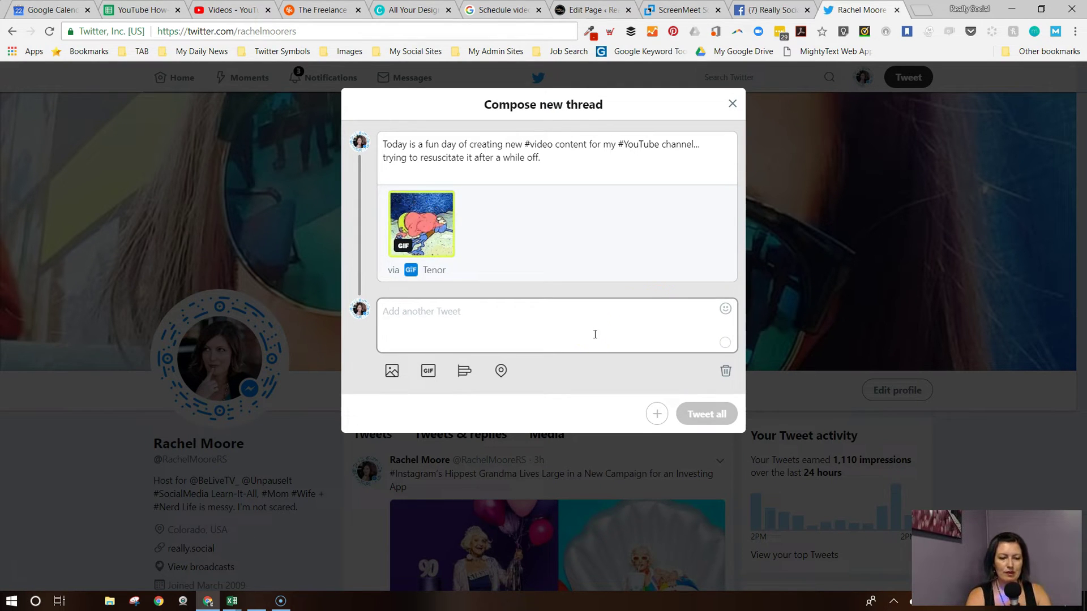
pyautogui.write('Fortunatel')
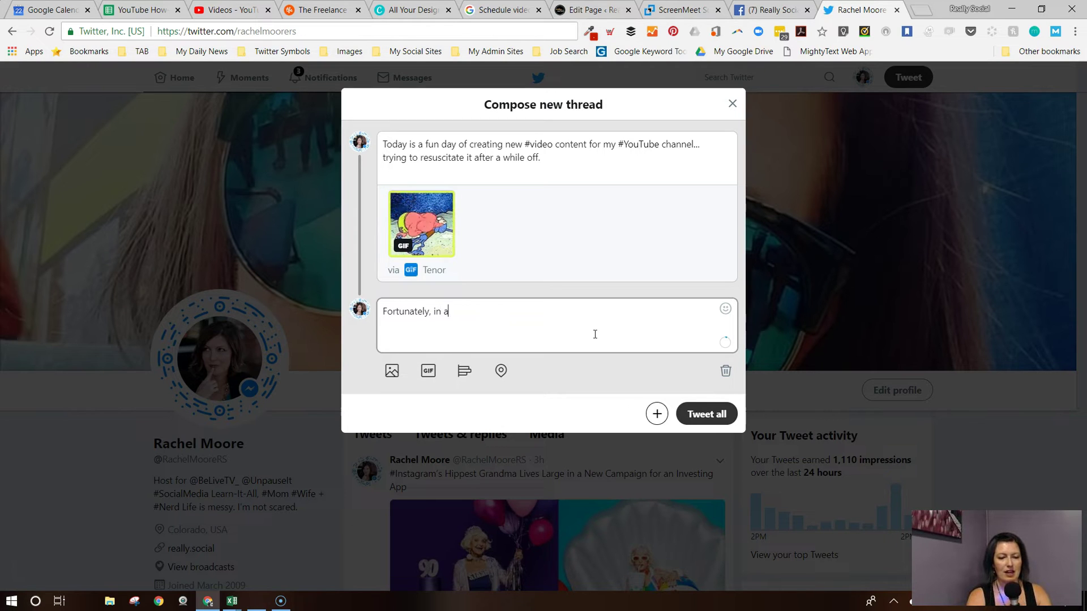
pyautogui.write('y, in the wor')
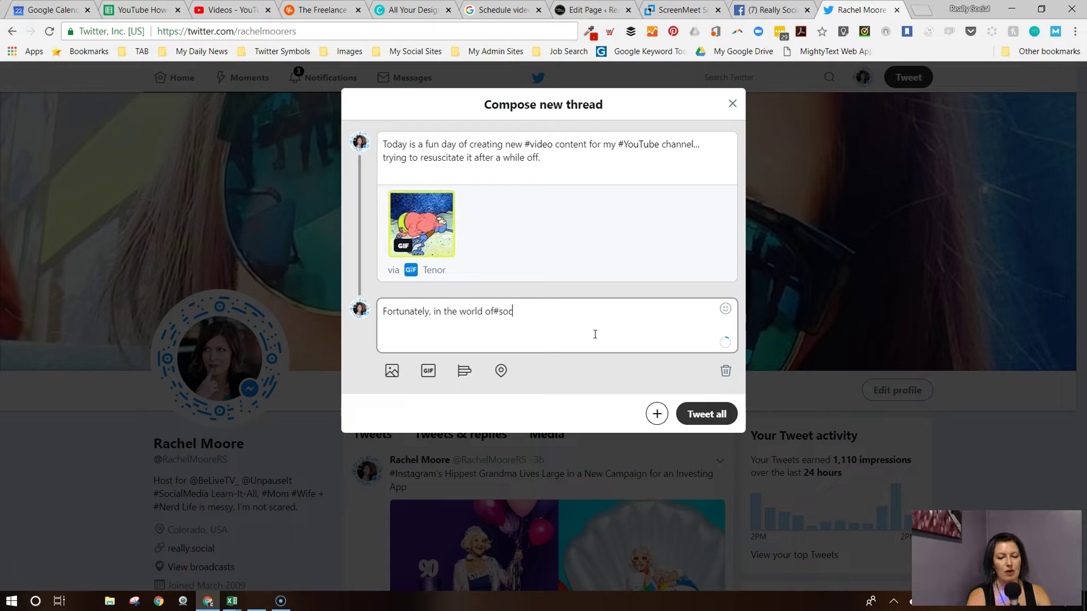
pyautogui.write('ld of #socialmedia, there is never a lack of topics to')
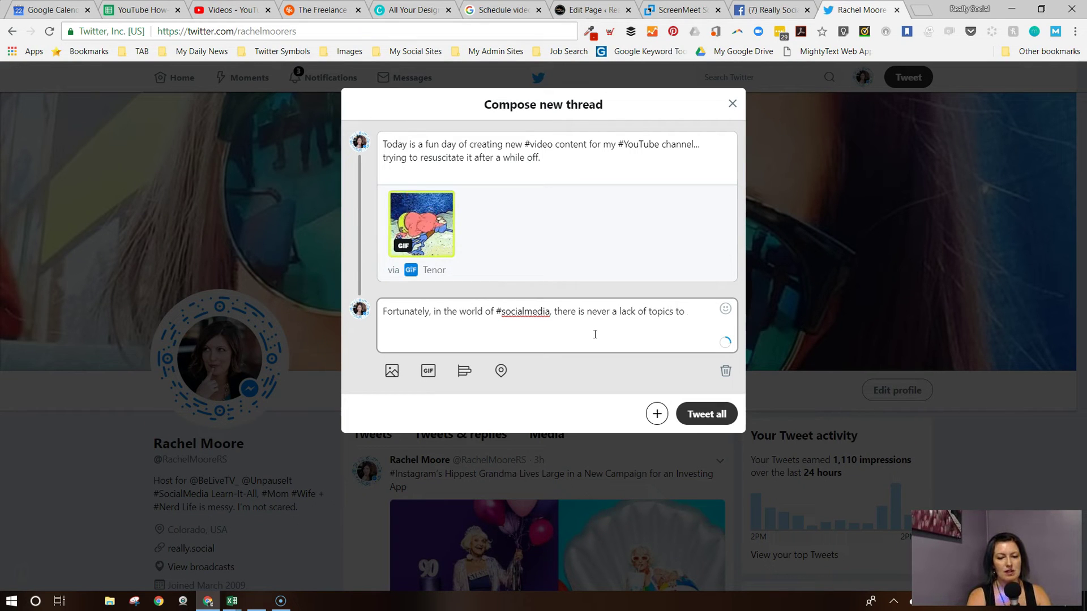
pyautogui.write('nd discover.')
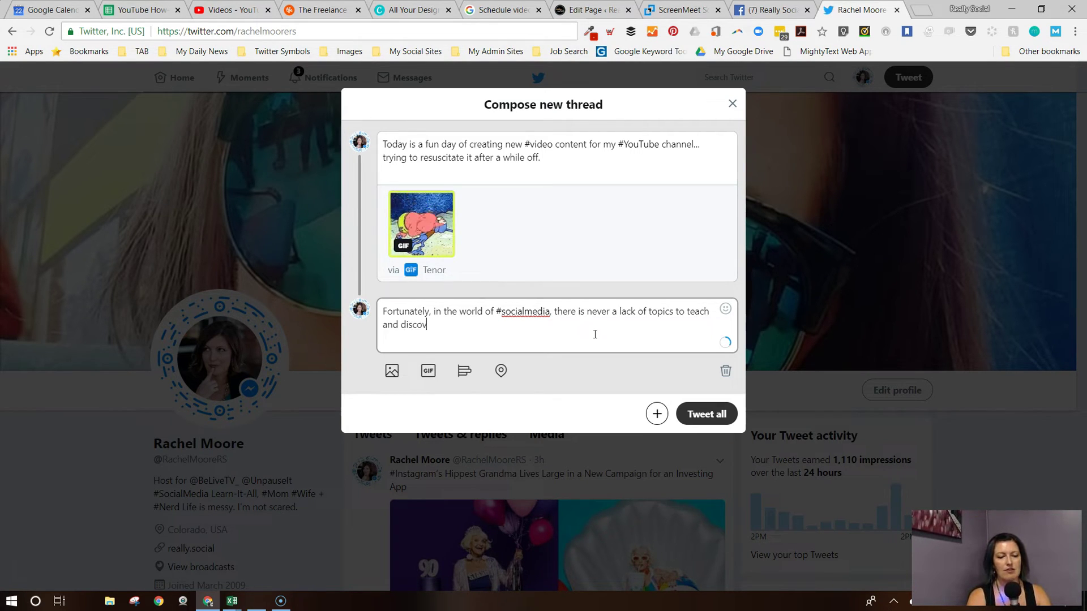
# - Attach a Tenor GIF found by searching 'discover', then add a third tweet to the thread
pyautogui.click(428, 370)
pyautogui.write('discvoer')
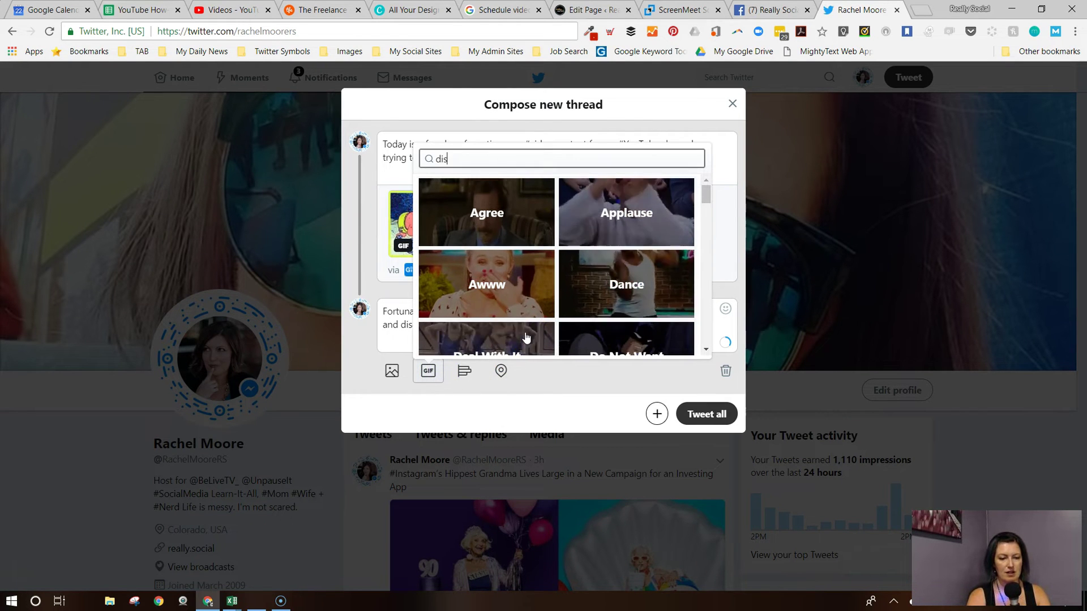
pyautogui.press('BackSpace')
pyautogui.press('BackSpace')
pyautogui.press('BackSpace')
pyautogui.press('BackSpace')
pyautogui.write('over')
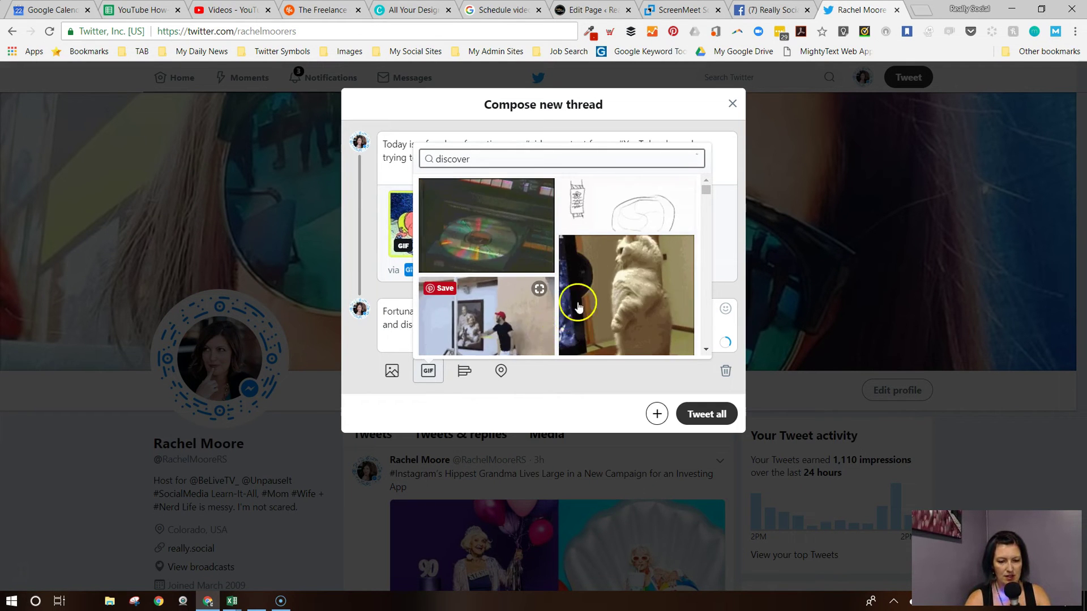
pyautogui.scroll(-3, 566, 257)
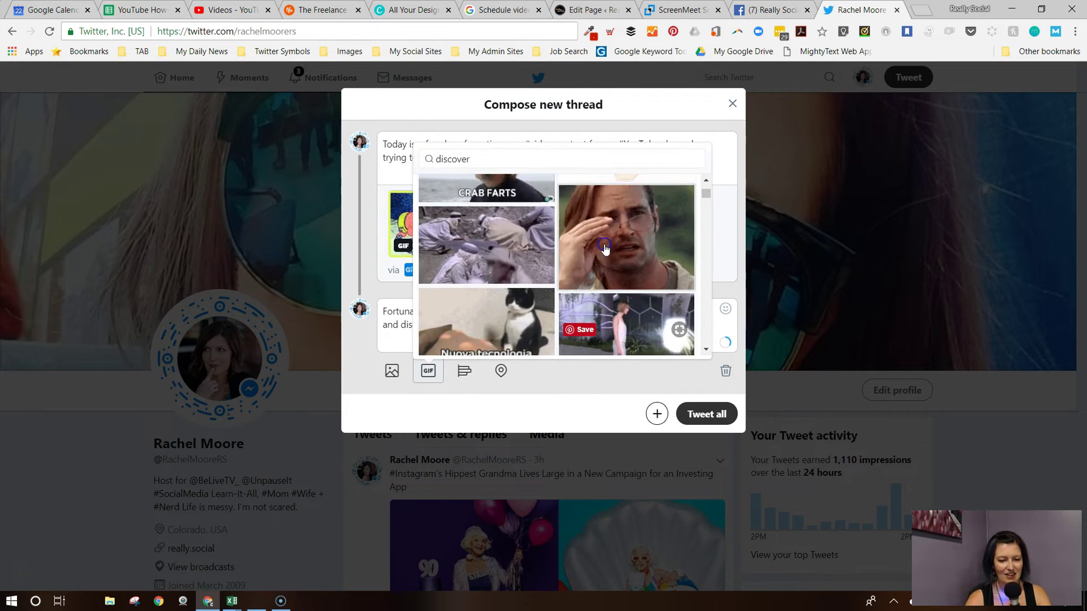
pyautogui.click(600, 252)
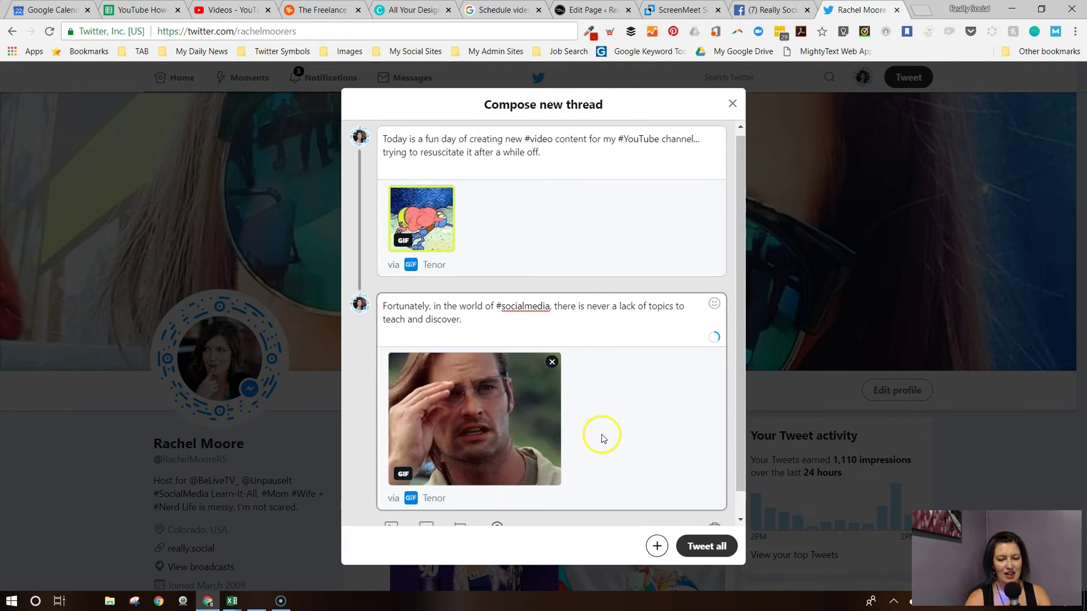
pyautogui.click(658, 547)
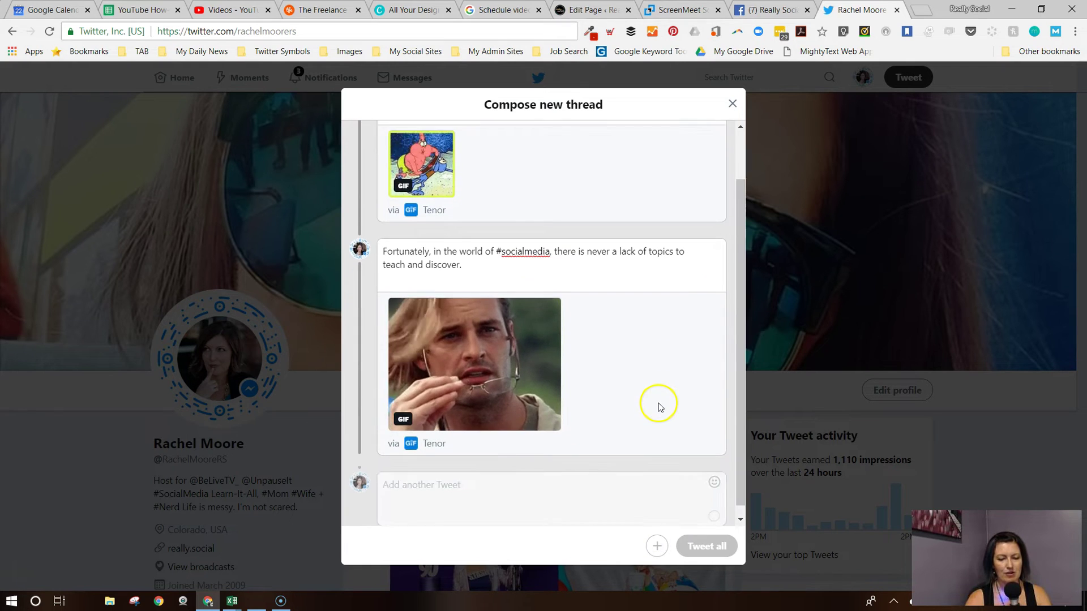
# - Write the third tweet promoting weekly #videos at bit.ly/howtosocialvideos, ending with 'content queue.'
pyautogui.write('Ho')
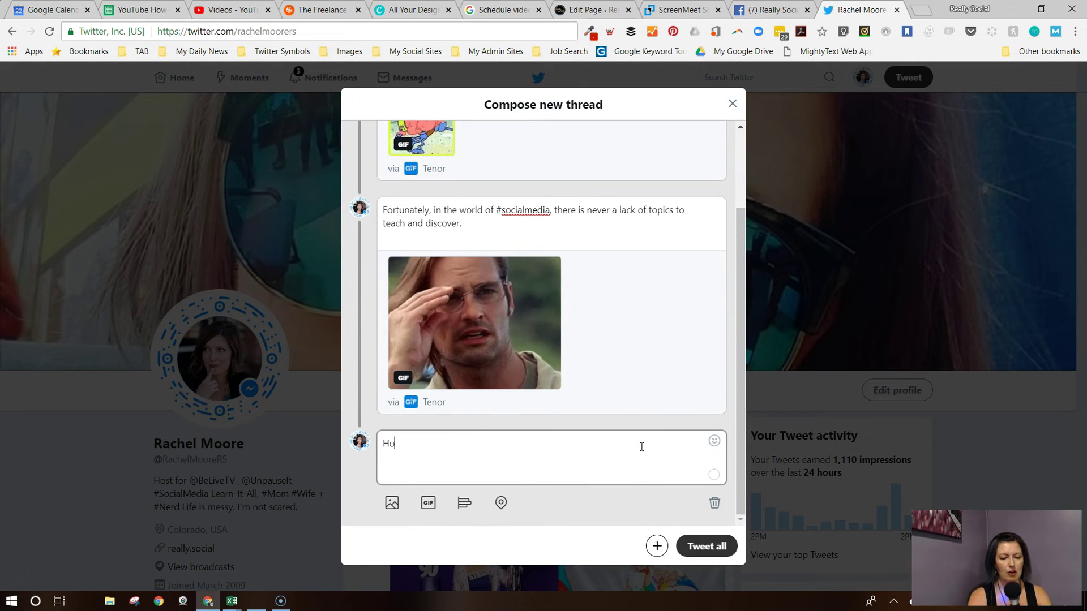
pyautogui.write('pe you guys dig t')
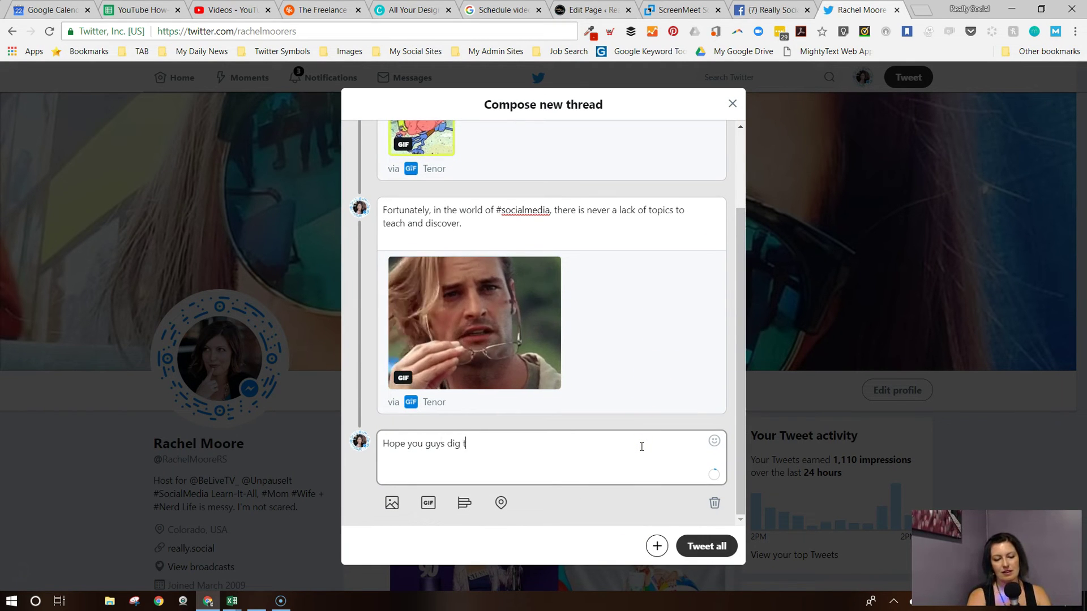
pyautogui.write('he new #videos ')
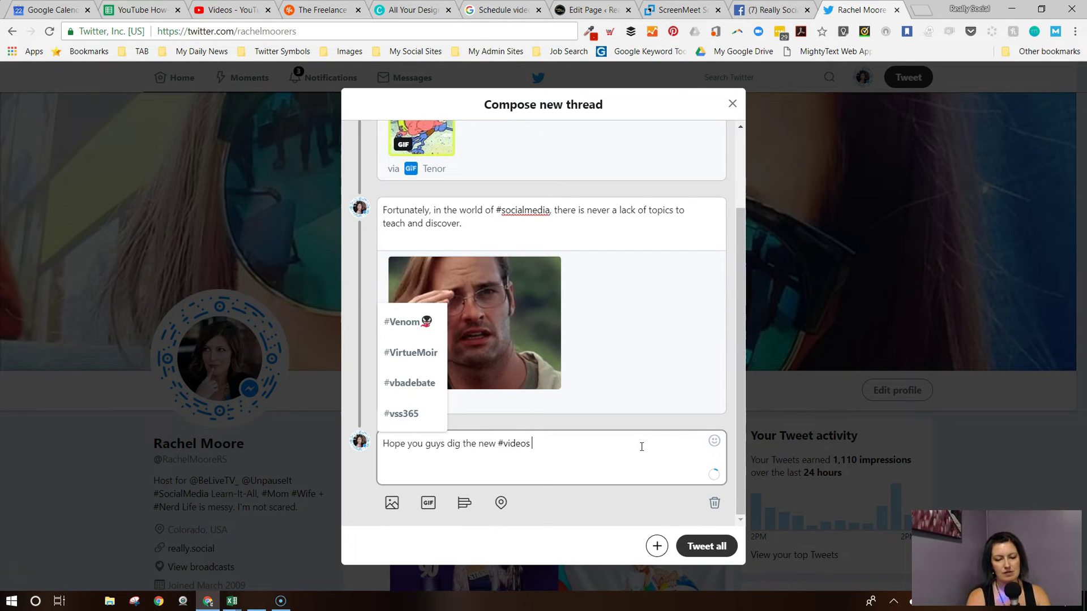
pyautogui.write('which will be posted wee')
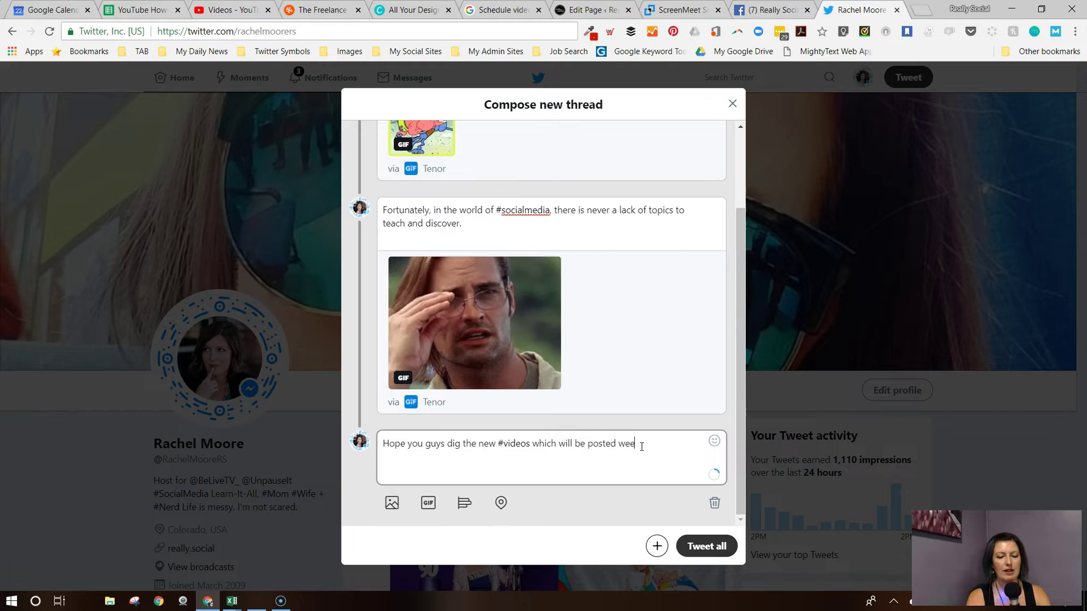
pyautogui.write('kly at b')
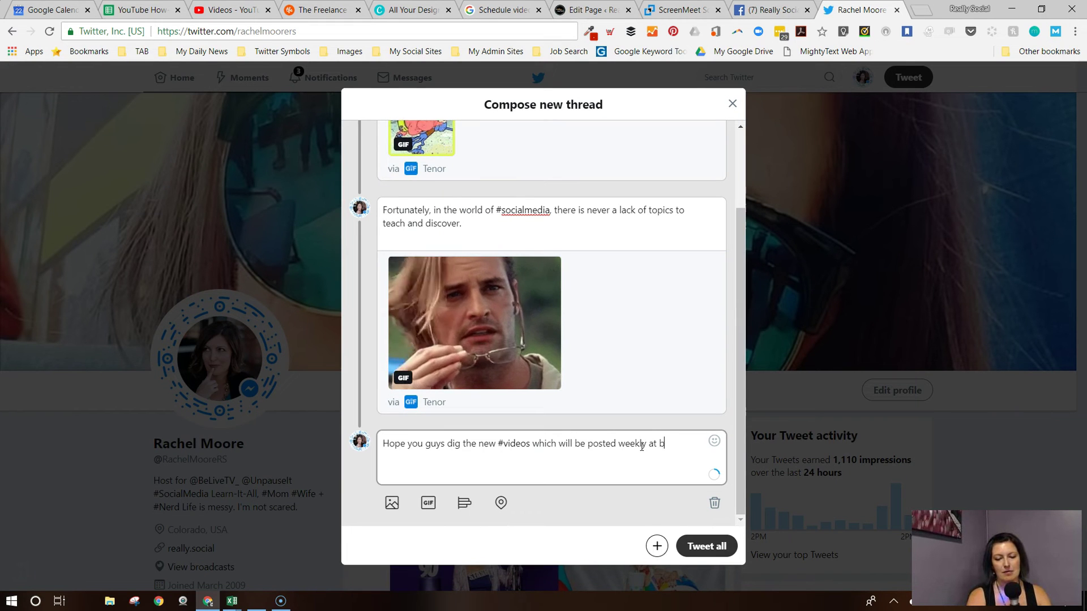
pyautogui.write('it.ly/ho')
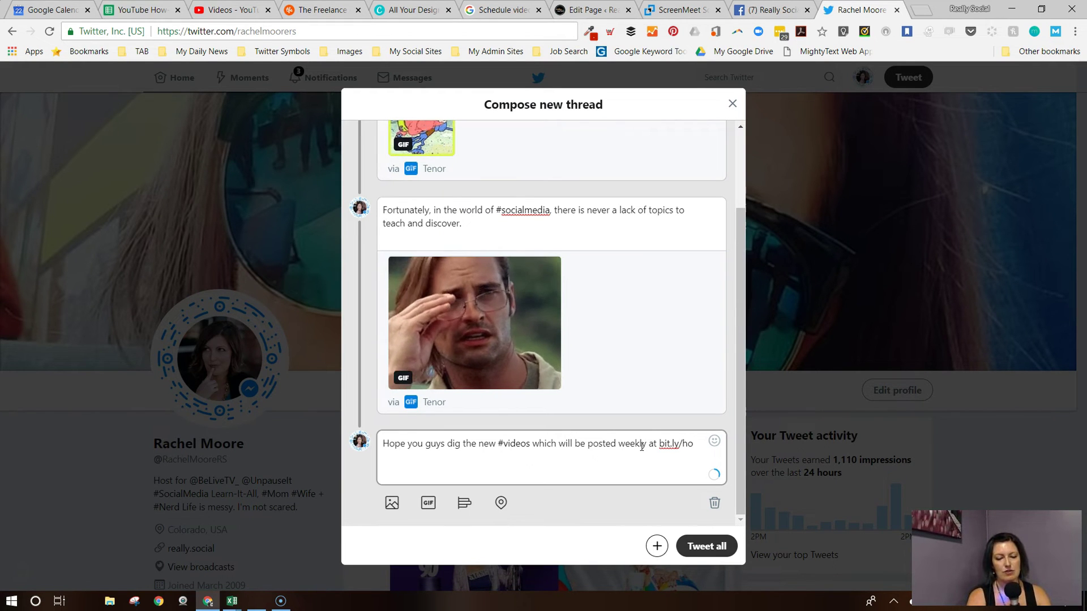
pyautogui.write("wtosocialvideos. Let me know if you have specific topics you'd like to learn about, and I'll add them to the")
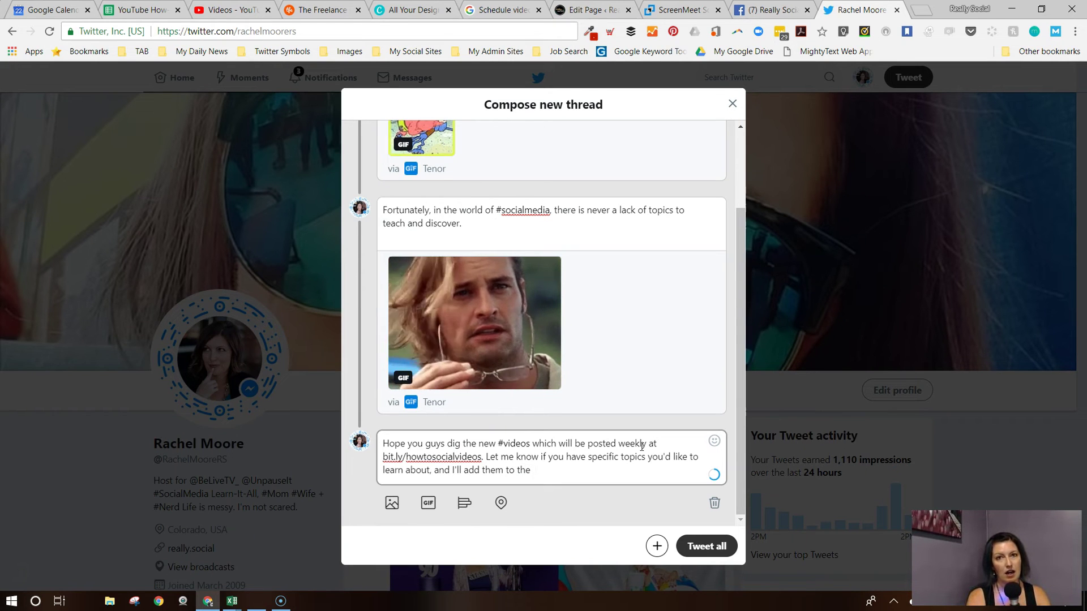
pyautogui.write('content ')
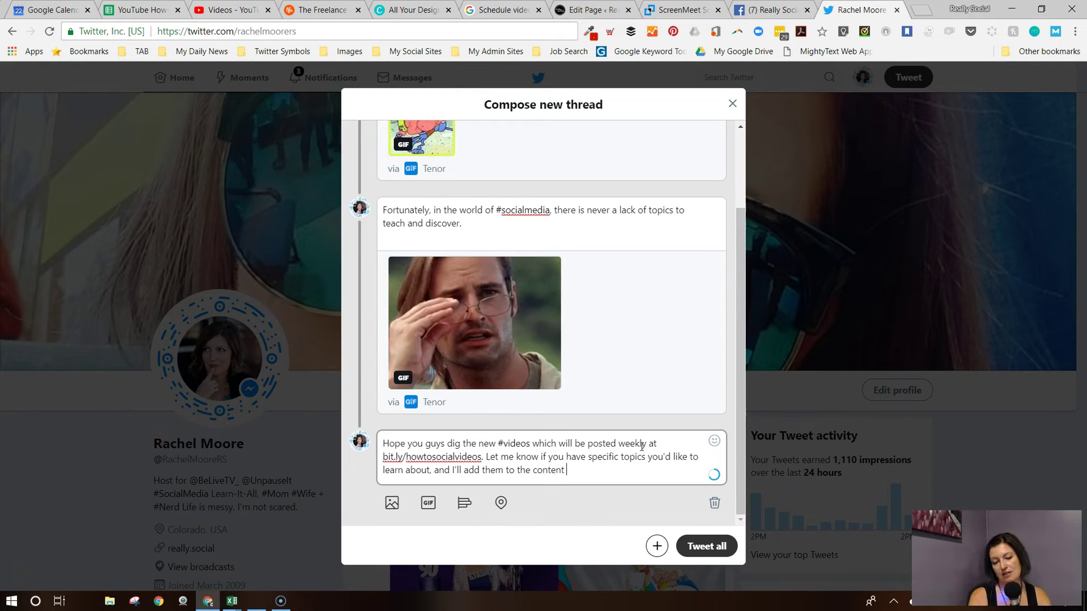
pyautogui.write('queue.')
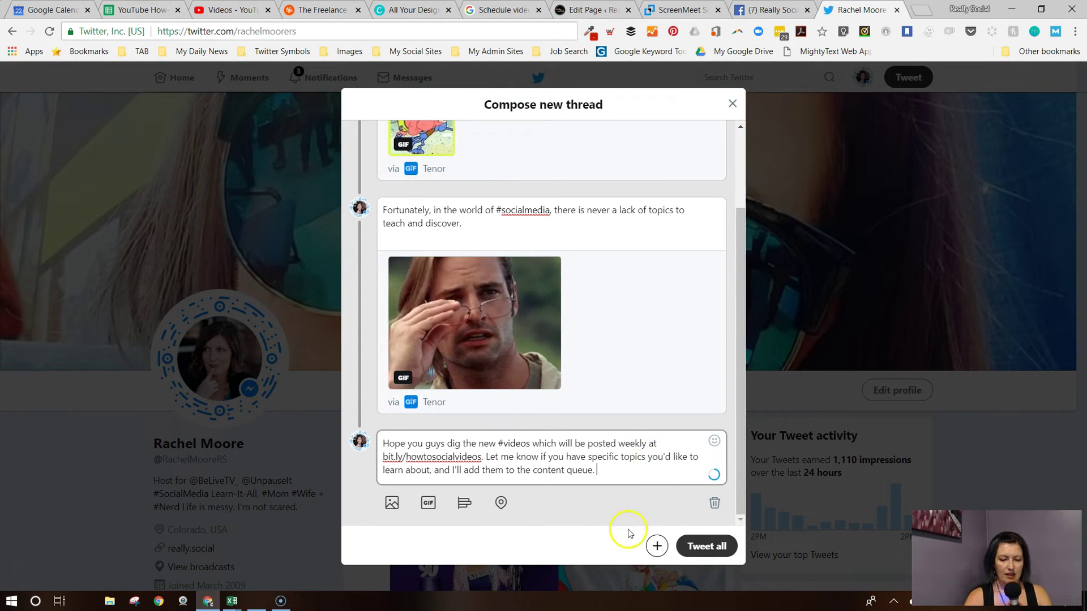
# - Add a fourth tweet holding only the GIPHY 'As you wish' GIF, with no text
pyautogui.click(657, 542)
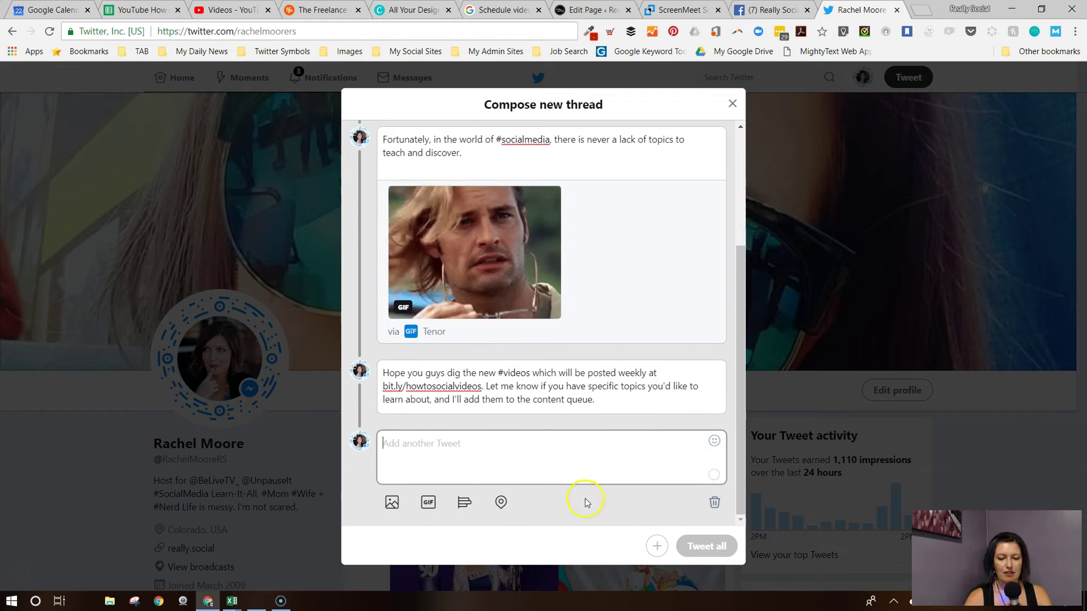
pyautogui.click(429, 502)
pyautogui.write('as you wish')
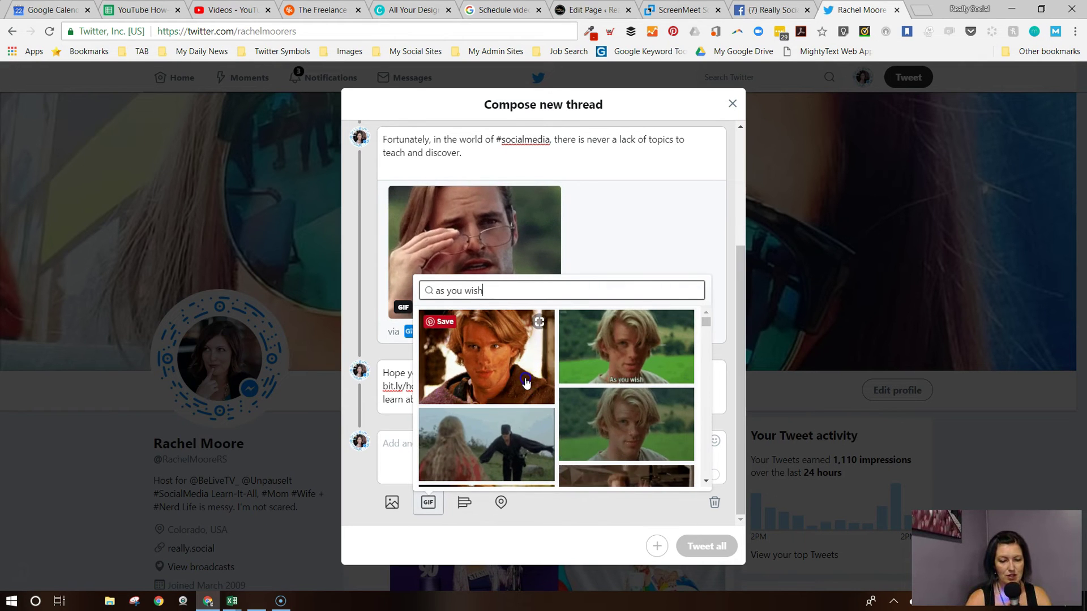
pyautogui.click(546, 399)
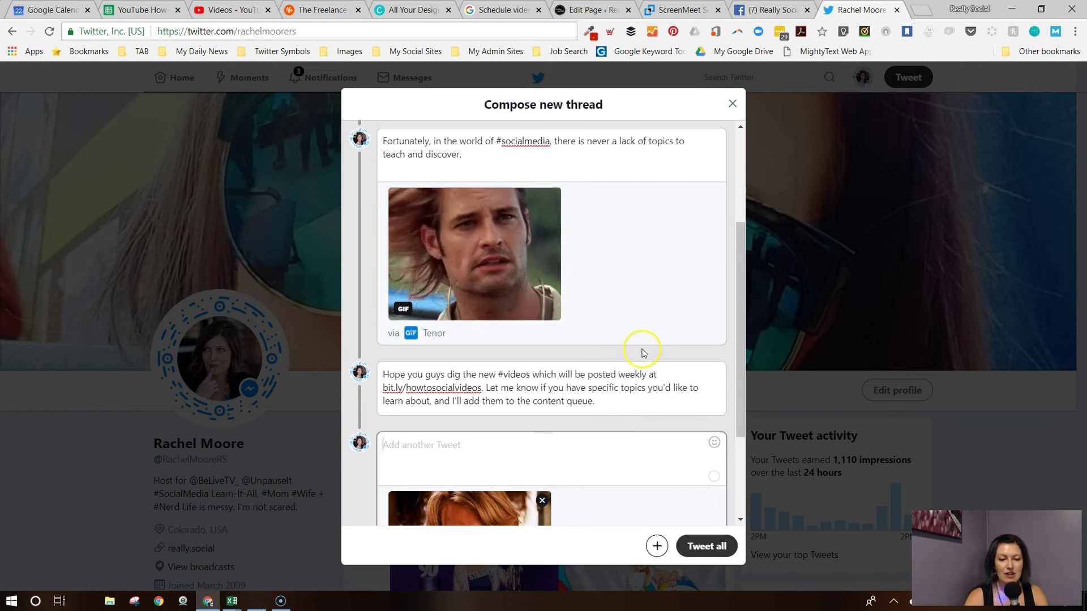
pyautogui.scroll(3, 643, 354)
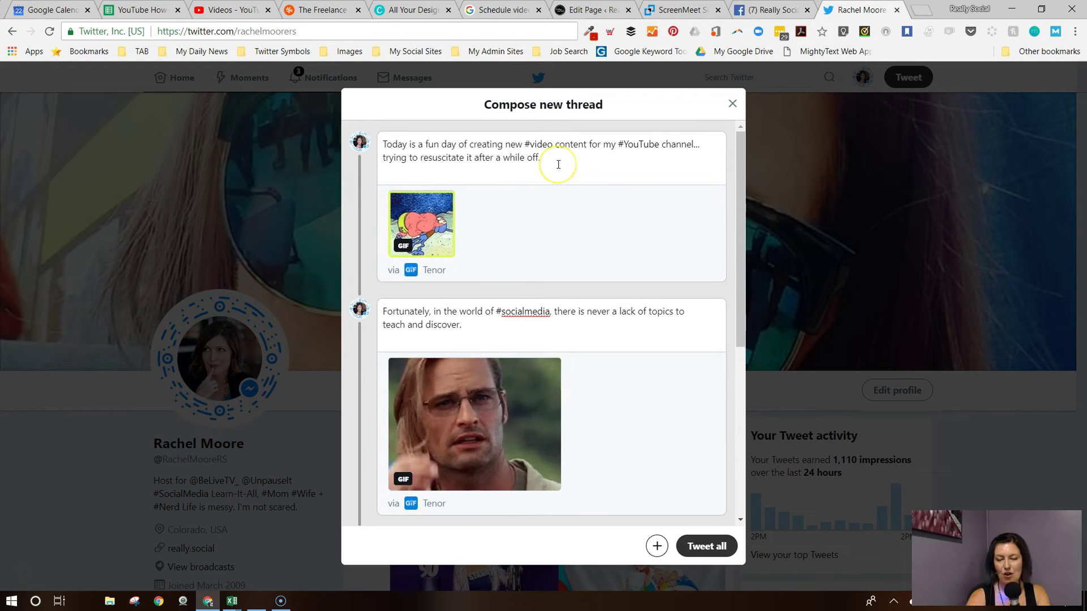
pyautogui.scroll(-1, 544, 213)
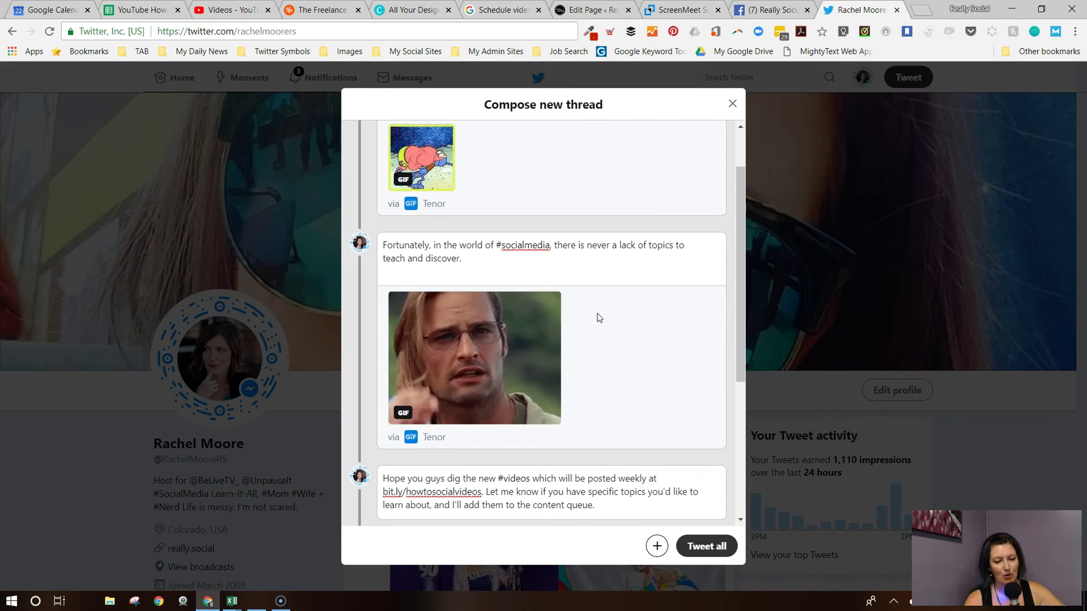
pyautogui.click(626, 384)
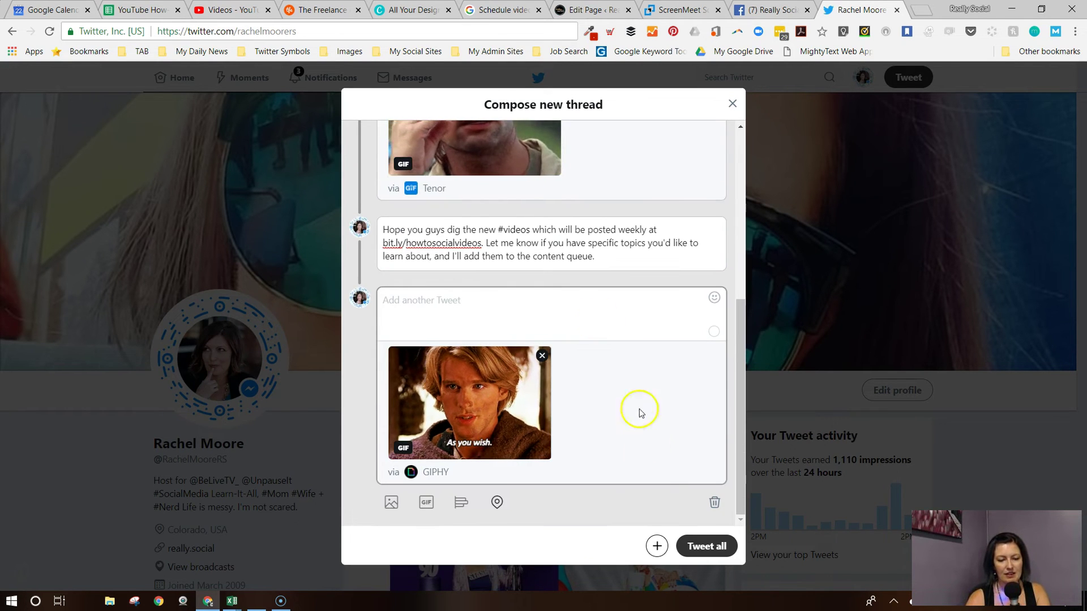
pyautogui.click(521, 316)
pyautogui.write('#')
pyautogui.click(525, 283)
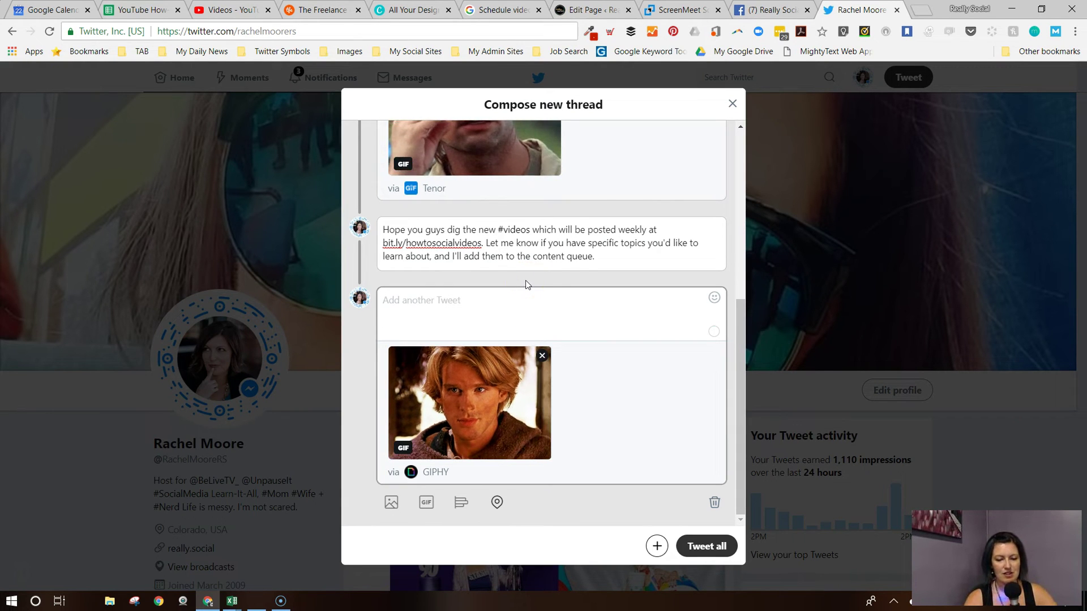
# - Post all four tweets, reload the profile to find the new thread, and open it
pyautogui.click(708, 547)
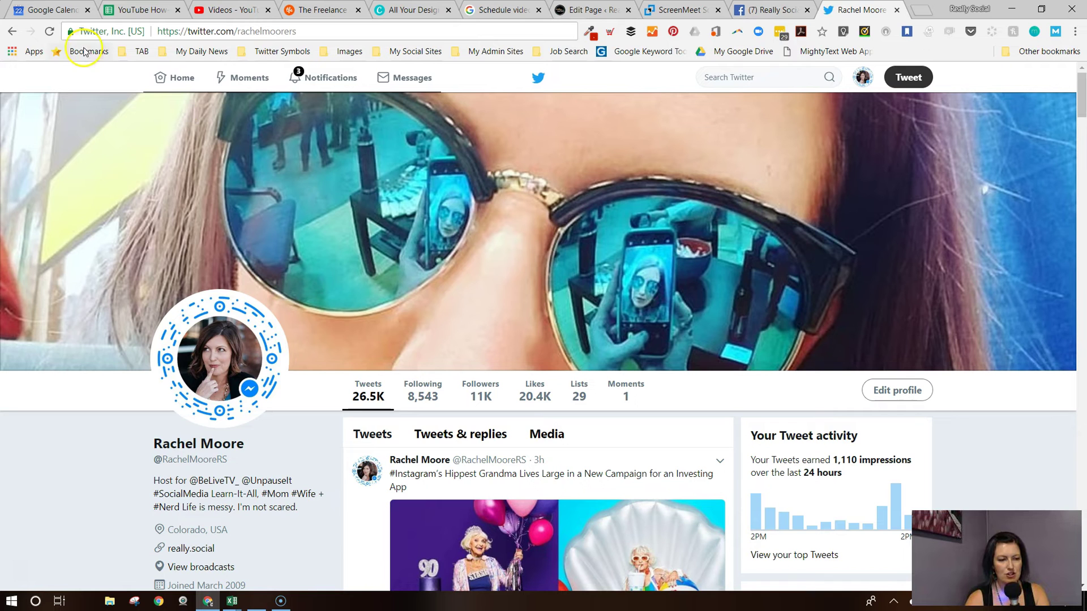
pyautogui.click(53, 31)
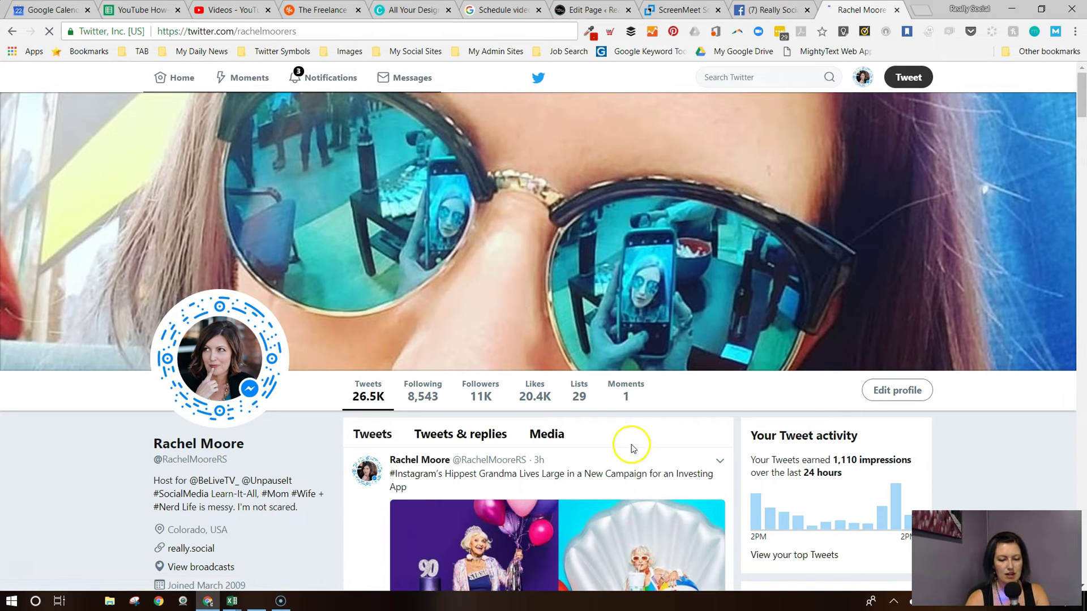
pyautogui.scroll(-6, 630, 444)
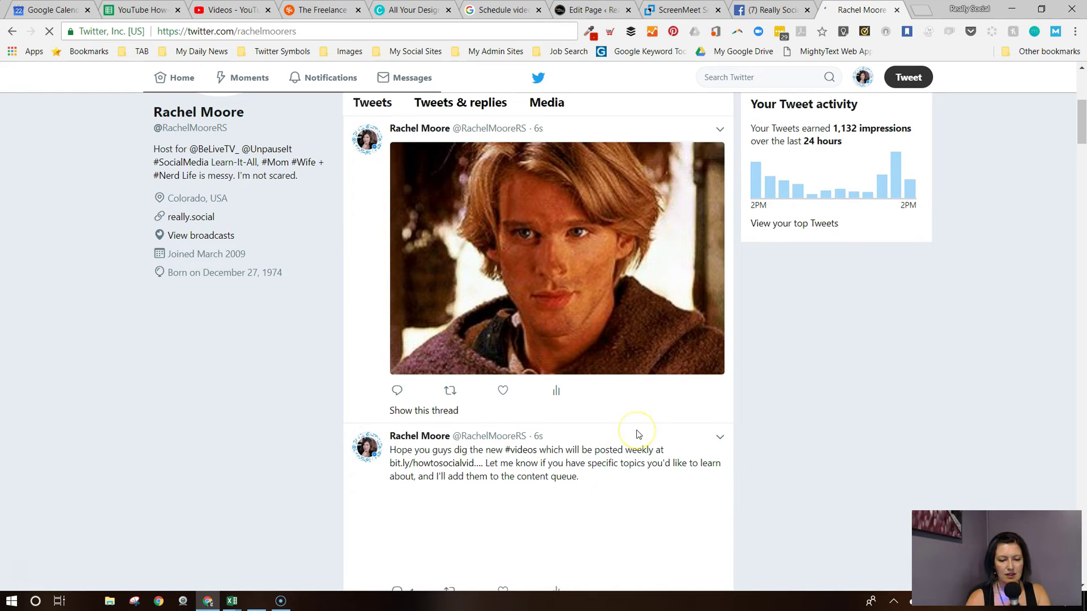
pyautogui.scroll(-2, 572, 400)
pyautogui.scroll(4, 583, 409)
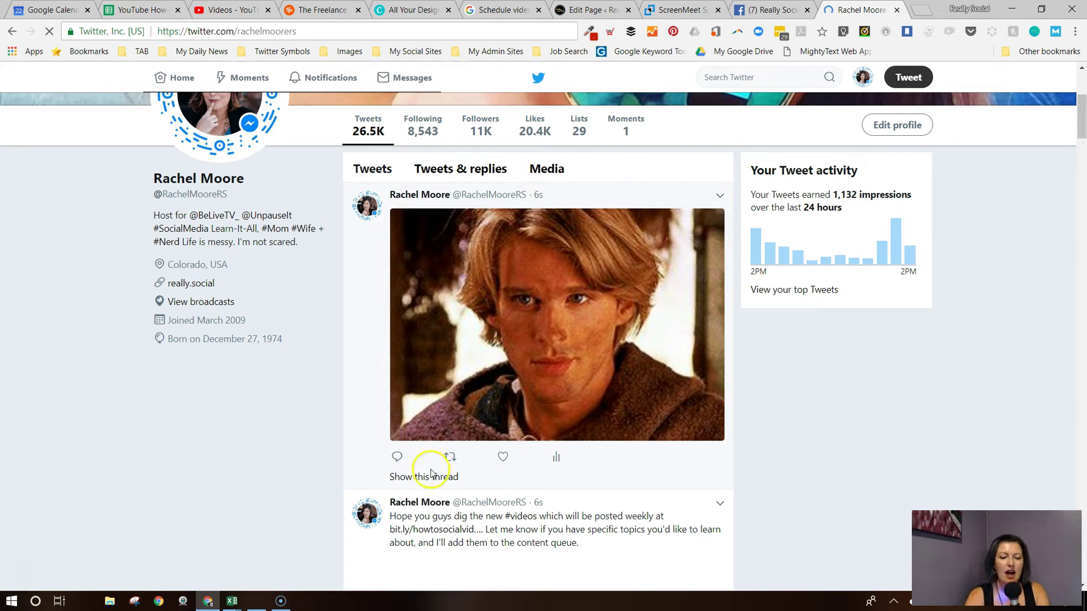
pyautogui.click(413, 480)
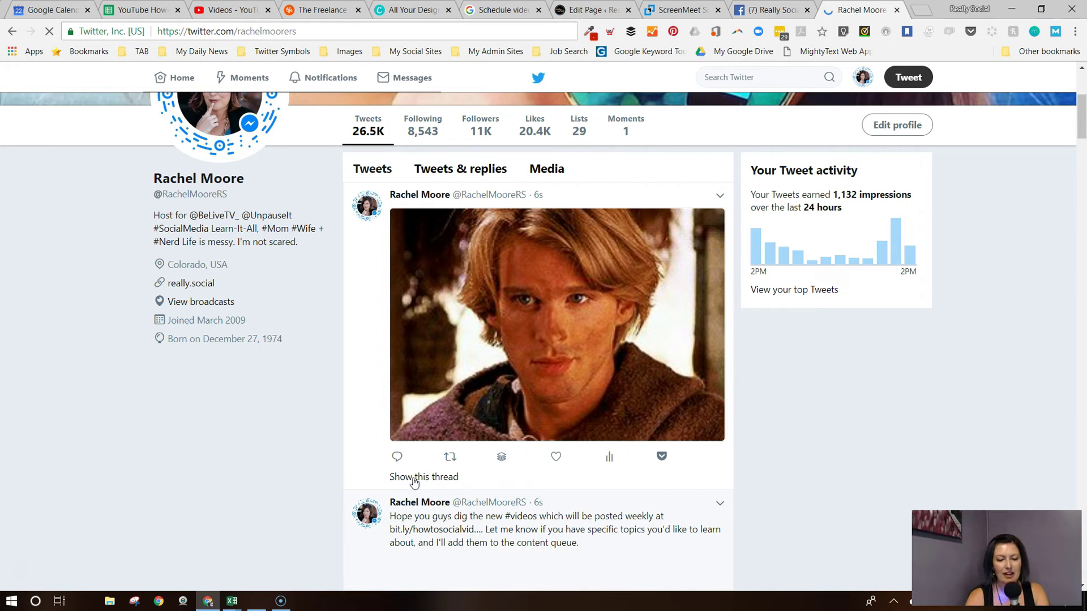
pyautogui.click(426, 463)
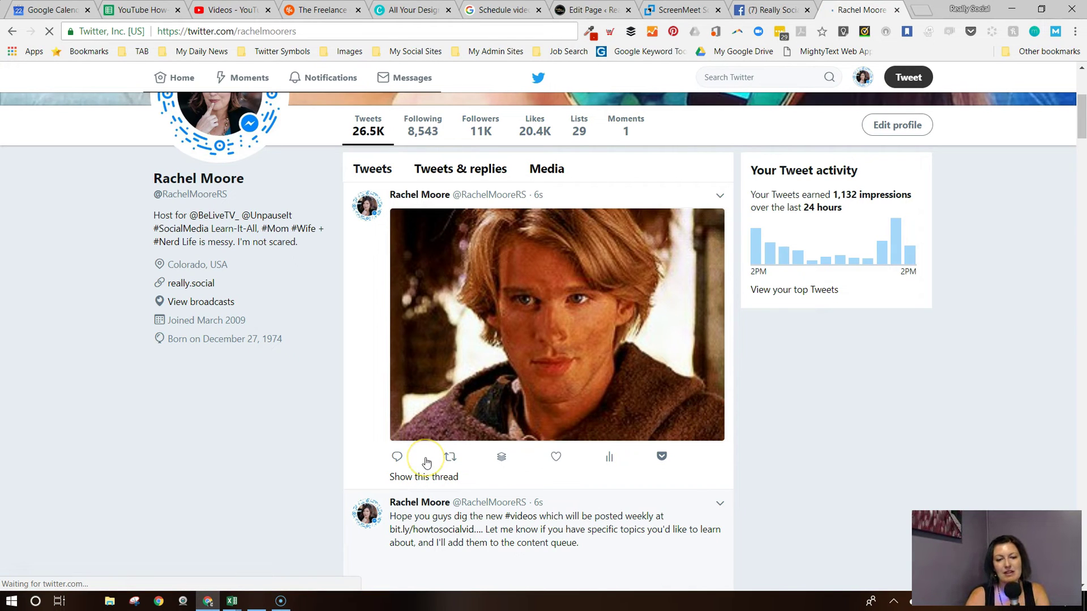
# - Scroll through all four tweets in the thread view, pausing the 'As you wish' GIF
pyautogui.click(433, 465)
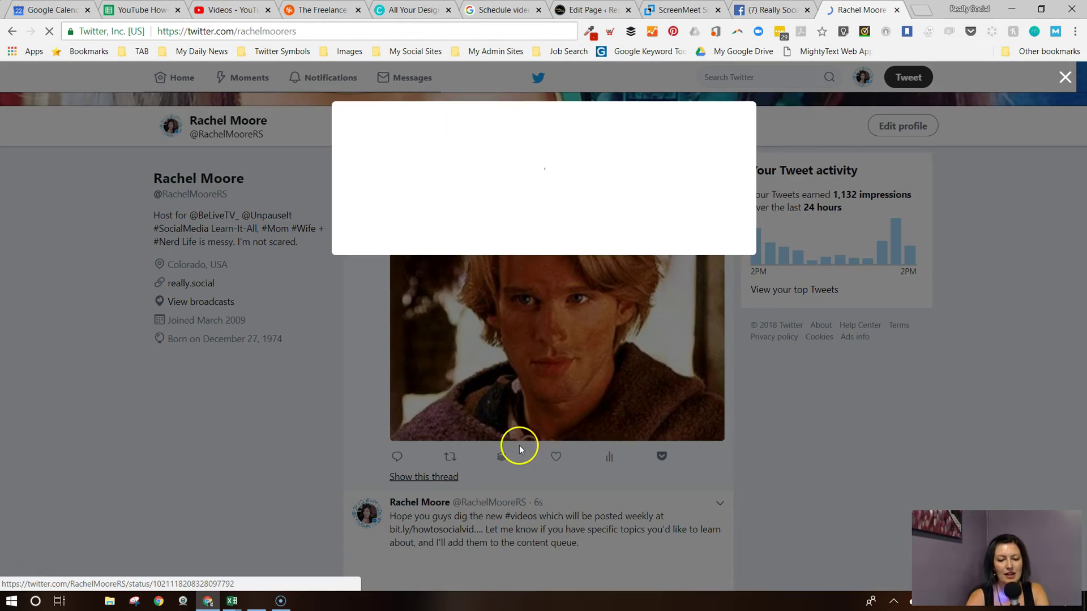
pyautogui.click(538, 316)
pyautogui.click(565, 392)
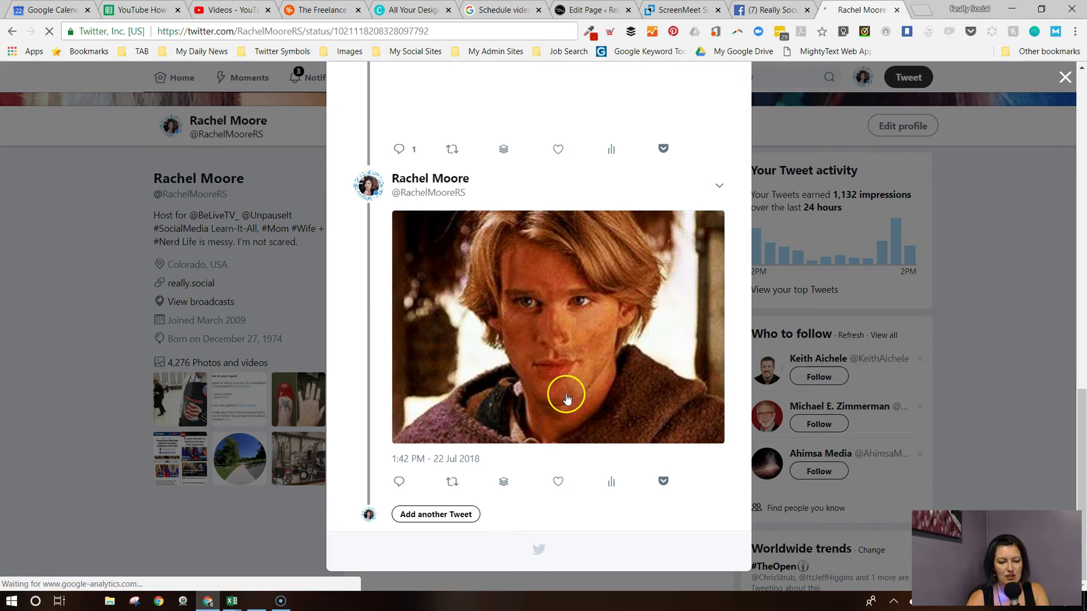
pyautogui.scroll(15, 567, 400)
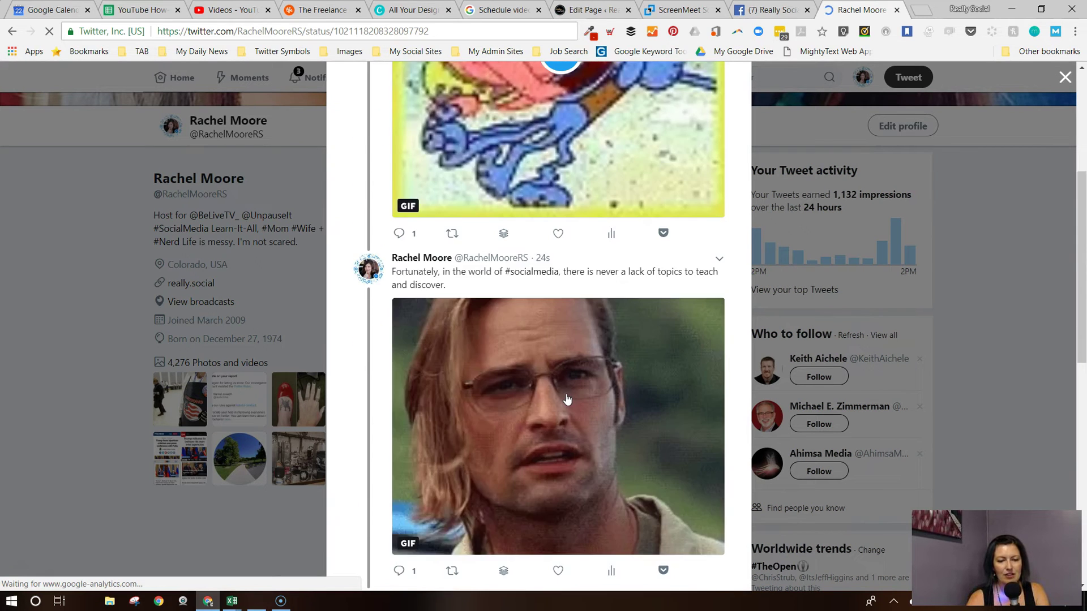
pyautogui.moveTo(557, 242); pyautogui.dragTo(549, 211)
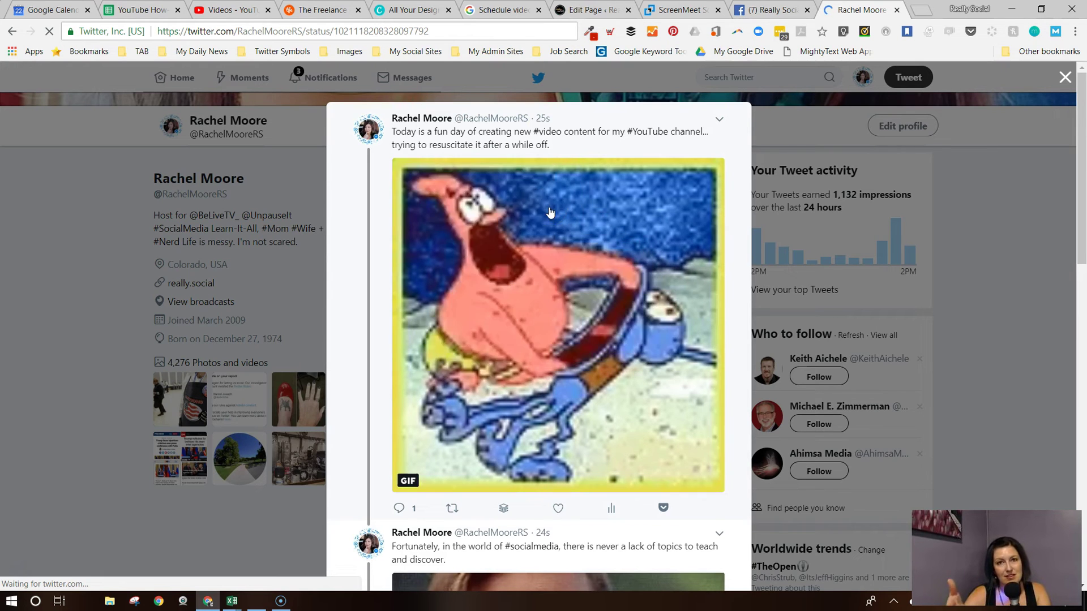
pyautogui.click(495, 237)
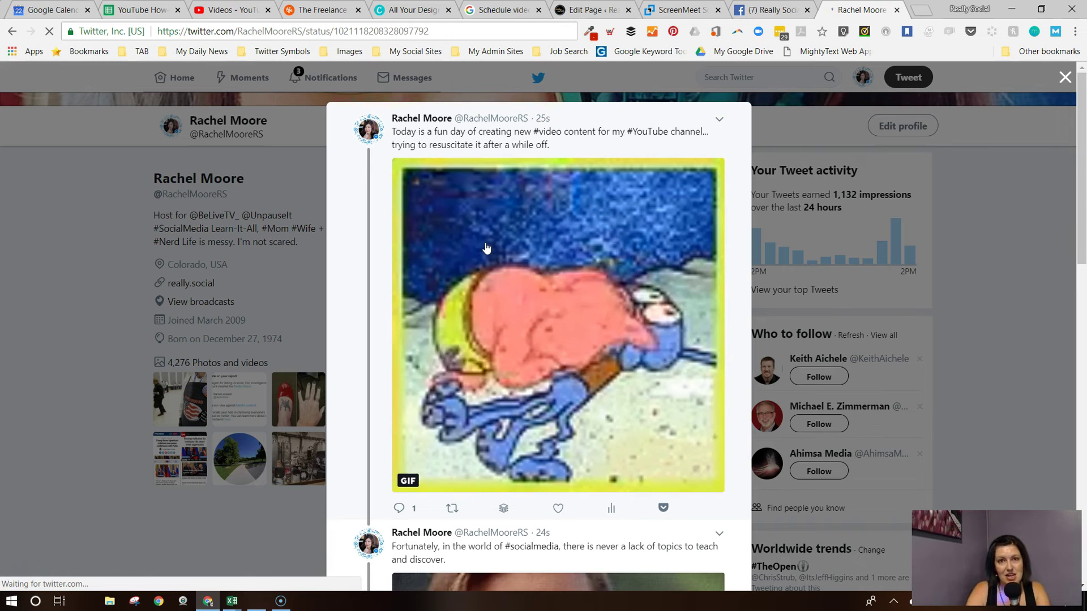
pyautogui.click(468, 249)
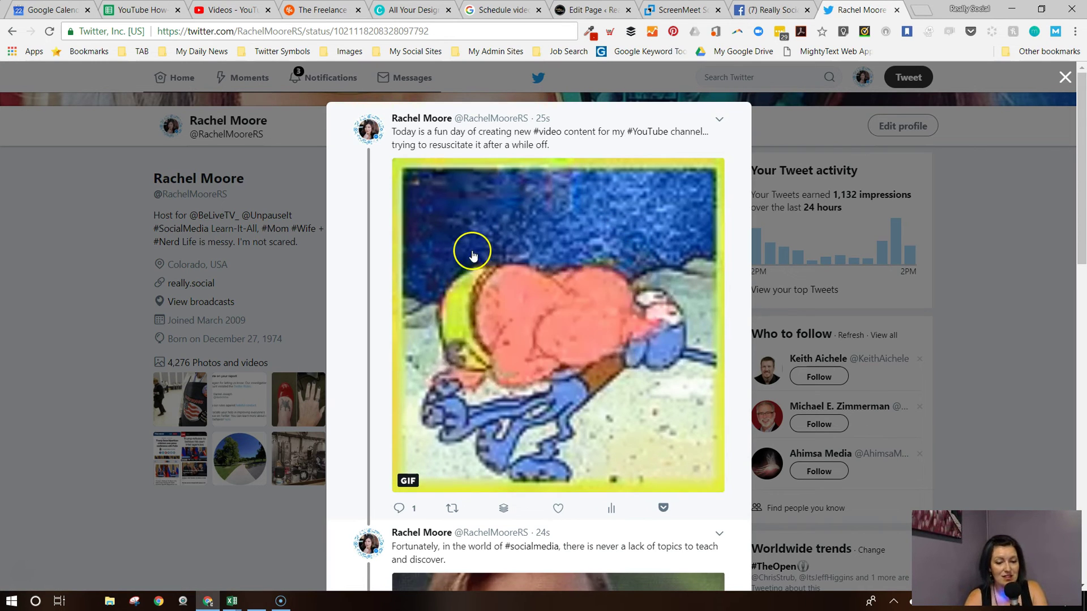
pyautogui.scroll(-2, 459, 299)
pyautogui.scroll(-10, 460, 299)
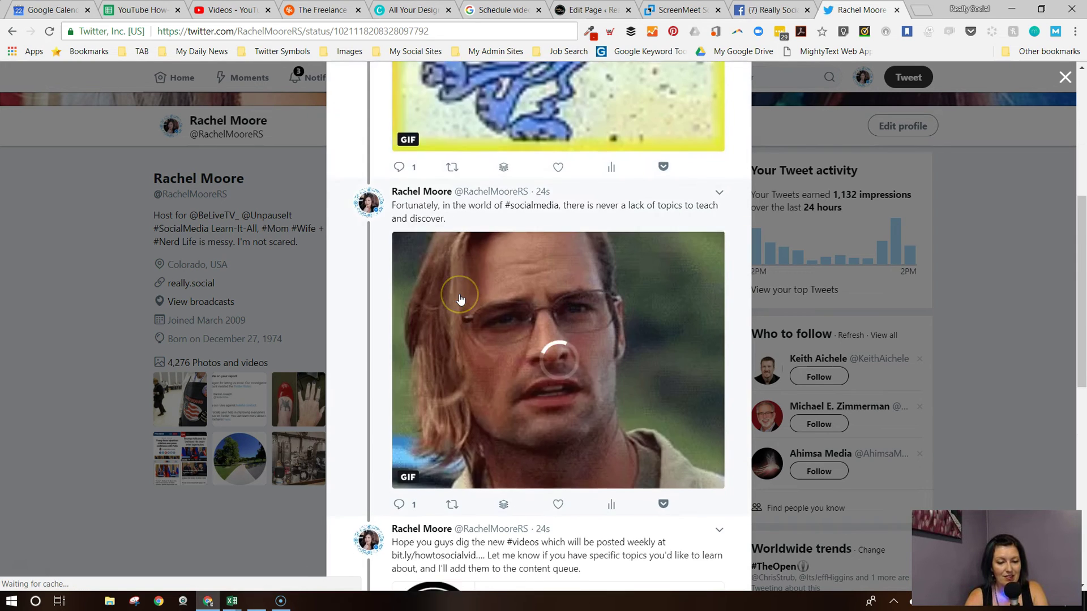
pyautogui.scroll(-1, 460, 298)
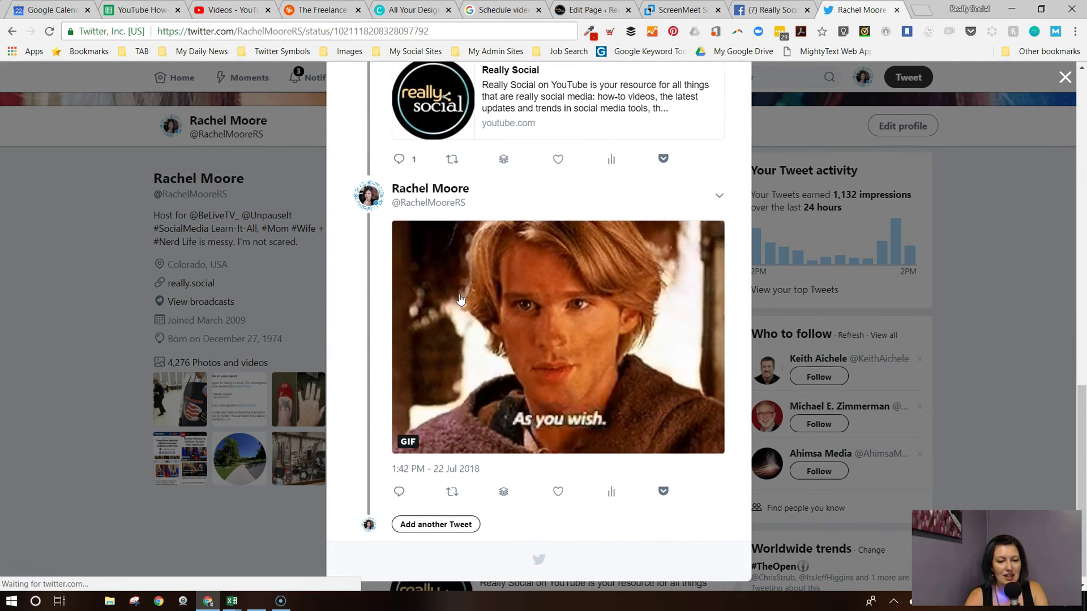
pyautogui.scroll(2, 511, 213)
pyautogui.click(511, 213)
pyautogui.scroll(-2, 502, 252)
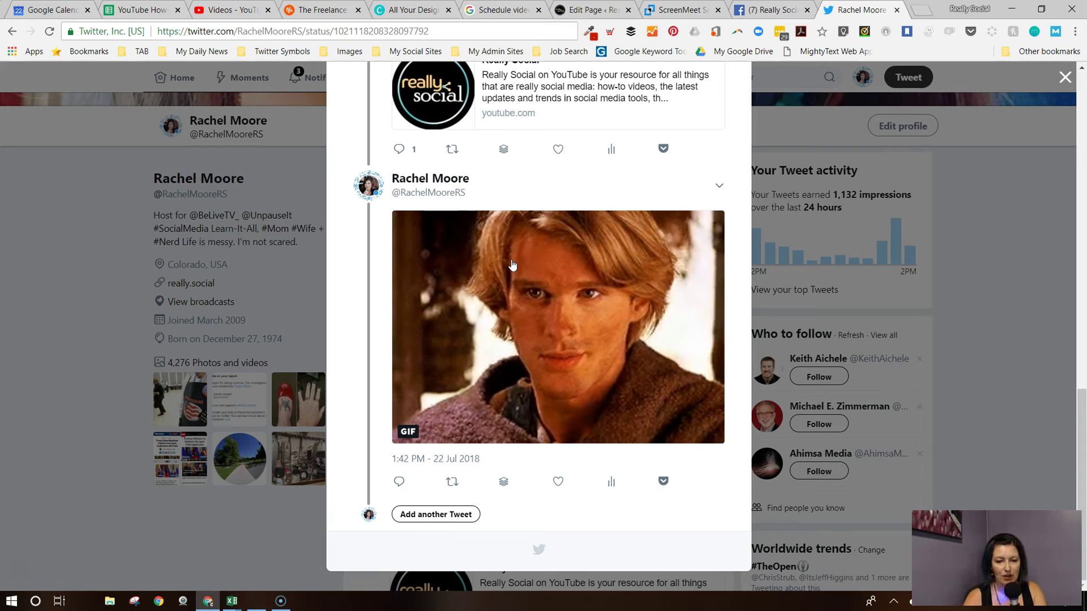
# - Switch to the ScreenMeet browser tab showing the room page
pyautogui.click(679, 10)
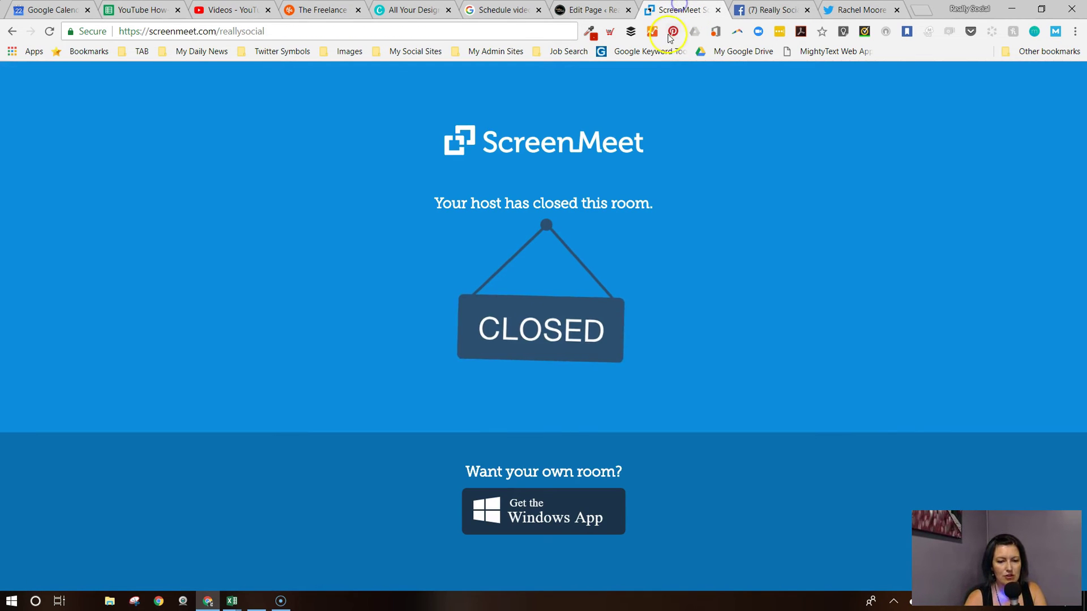